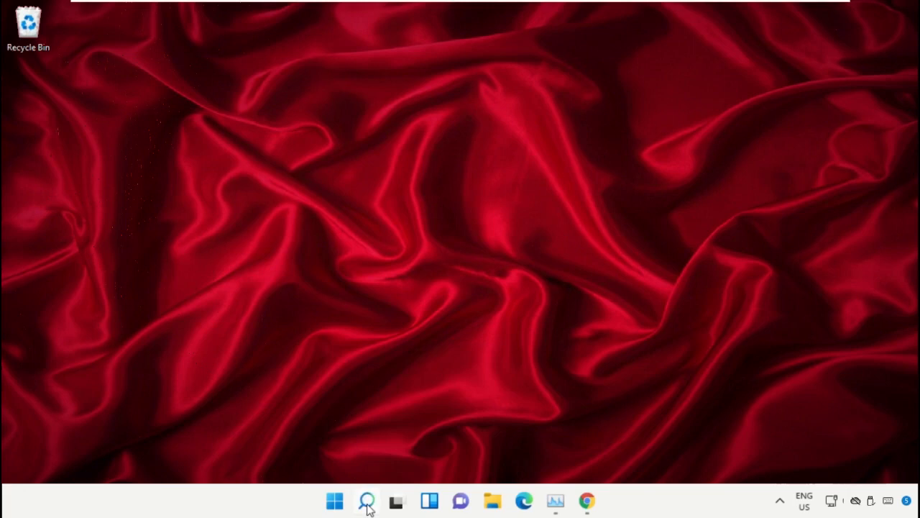
Find Task Manager through Windows search, run it as administrator, and move its window nearer the middle of the desktop
click(367, 502)
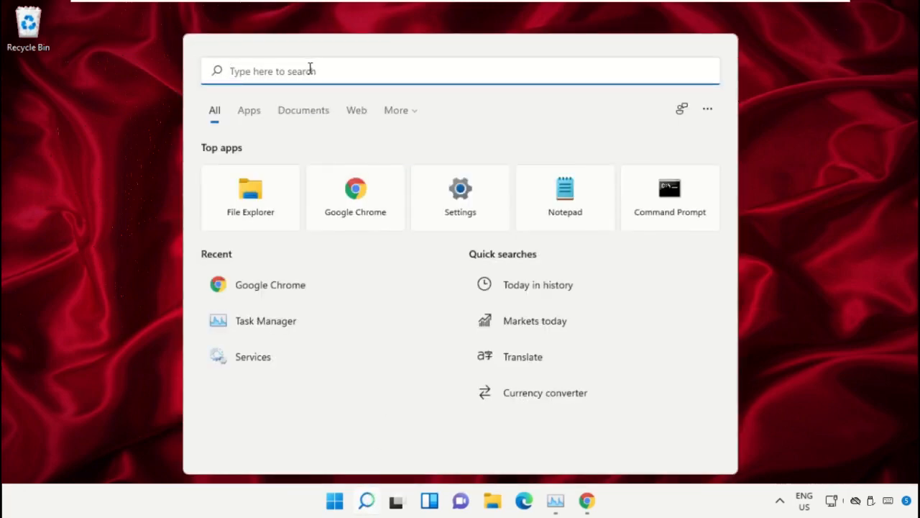
text(task man)
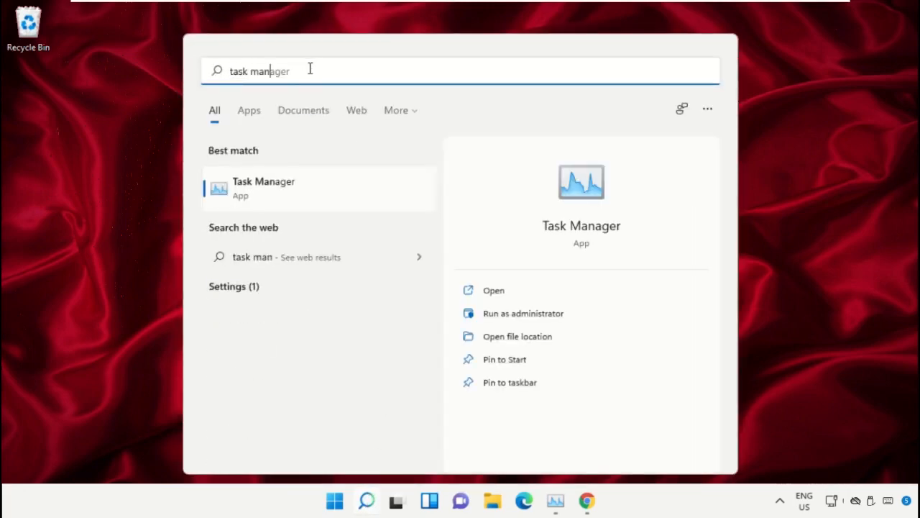
text(agerr)
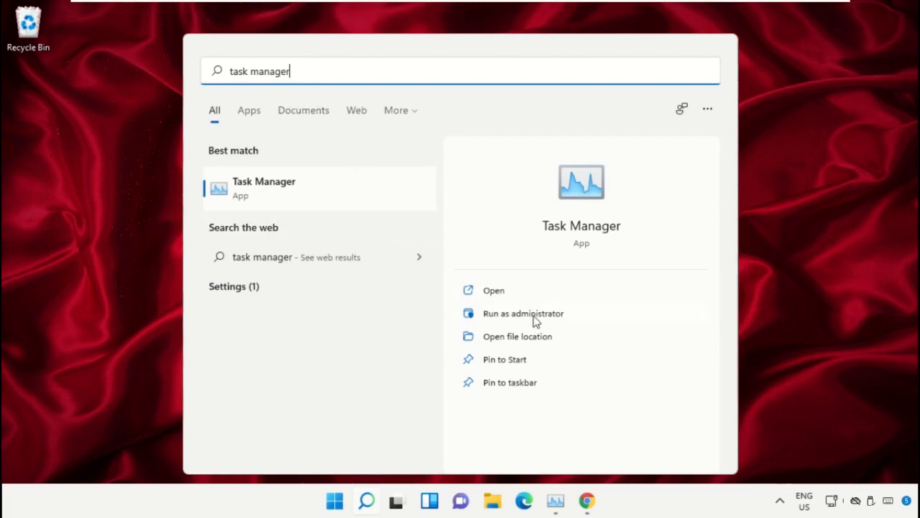
click(533, 321)
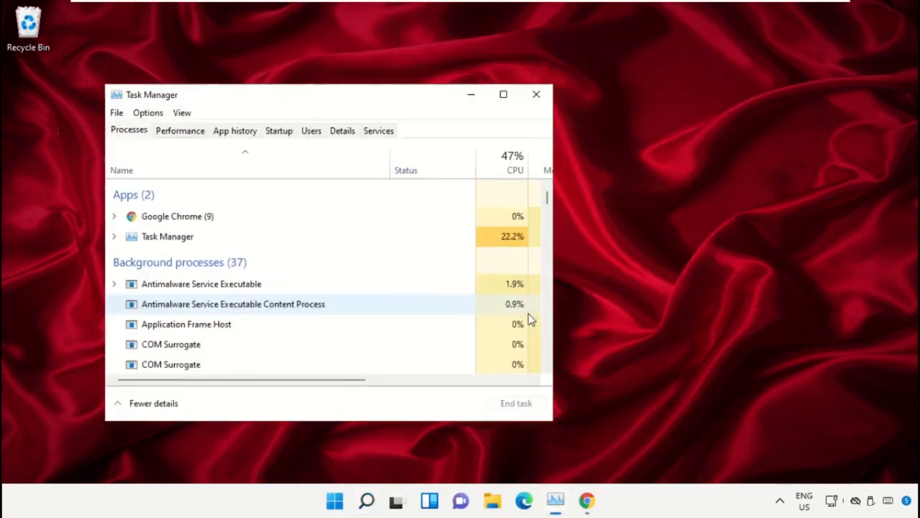
drag(190, 97, 425, 76)
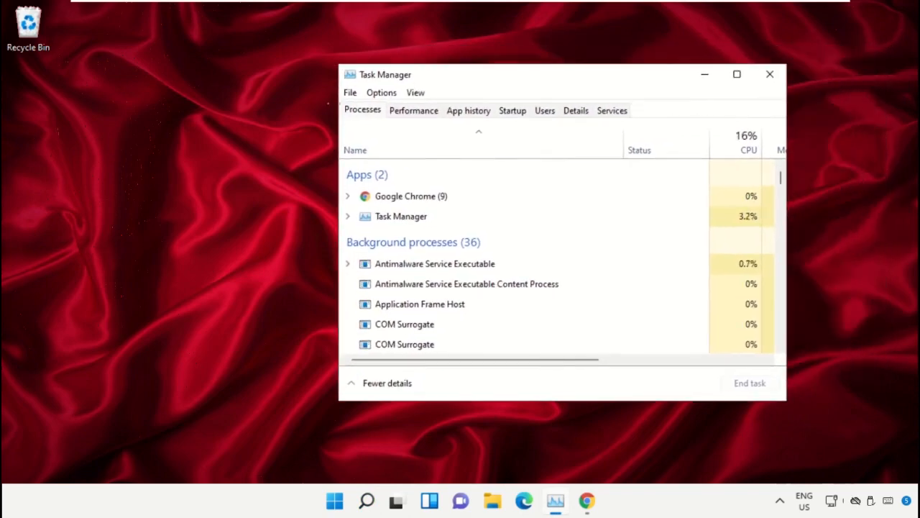
Start creating a new task in Task Manager and browse for the program file to run
click(350, 93)
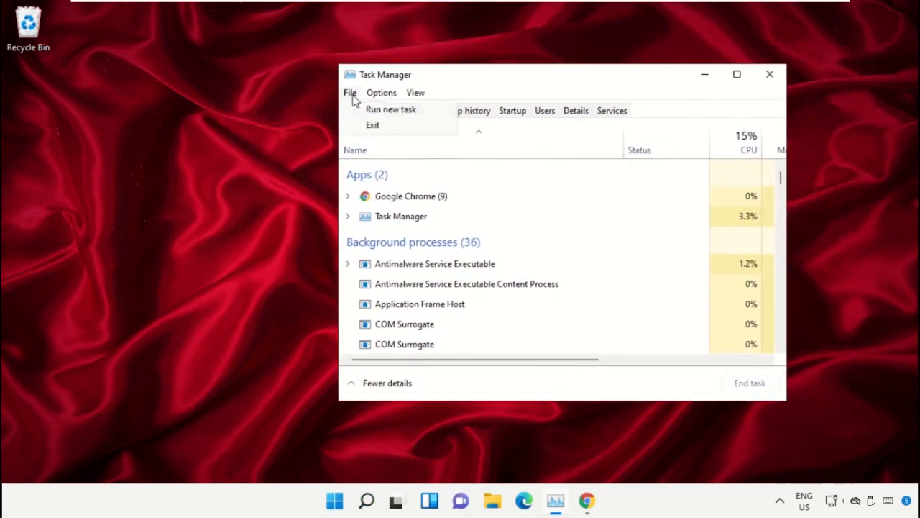
click(434, 116)
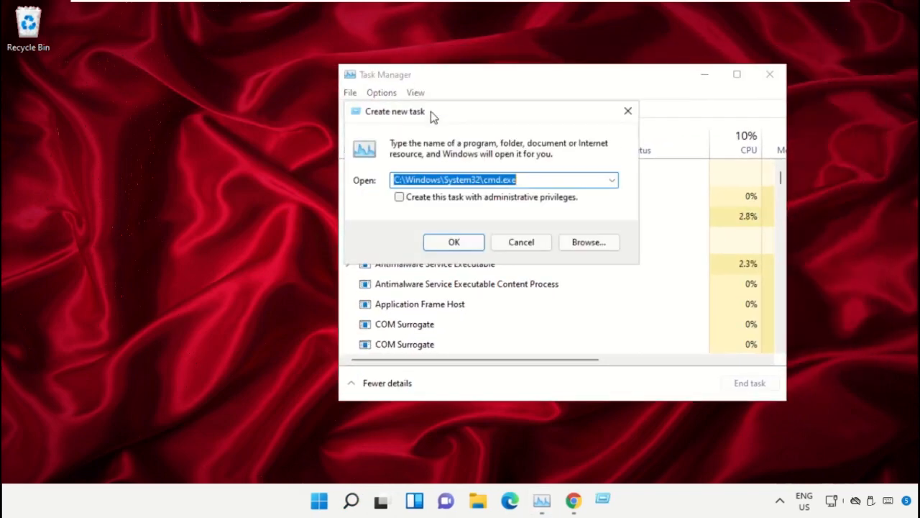
click(583, 245)
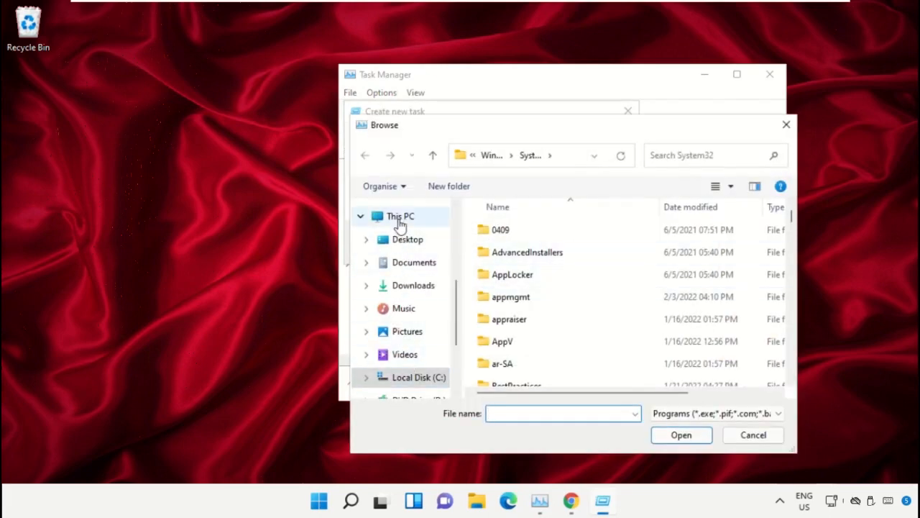
Navigate from This PC to the Windows\System32 folder on Local Disk (C:) in the file browser
click(400, 217)
scroll(523, 240, down, 2)
click(567, 298)
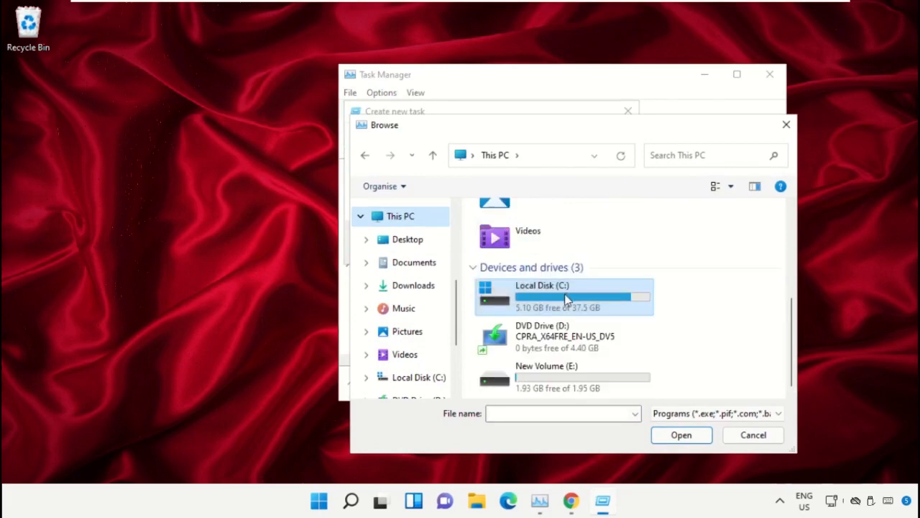
double_click(566, 298)
scroll(546, 302, down, 2)
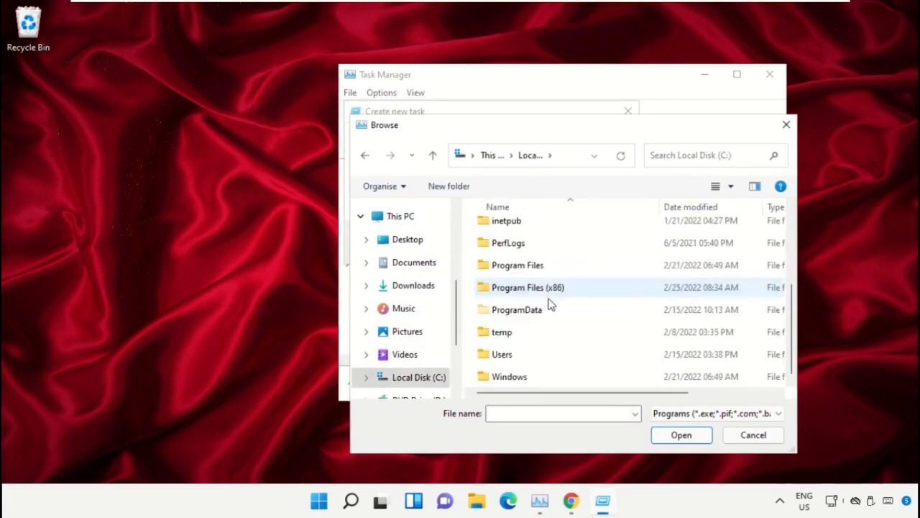
double_click(532, 376)
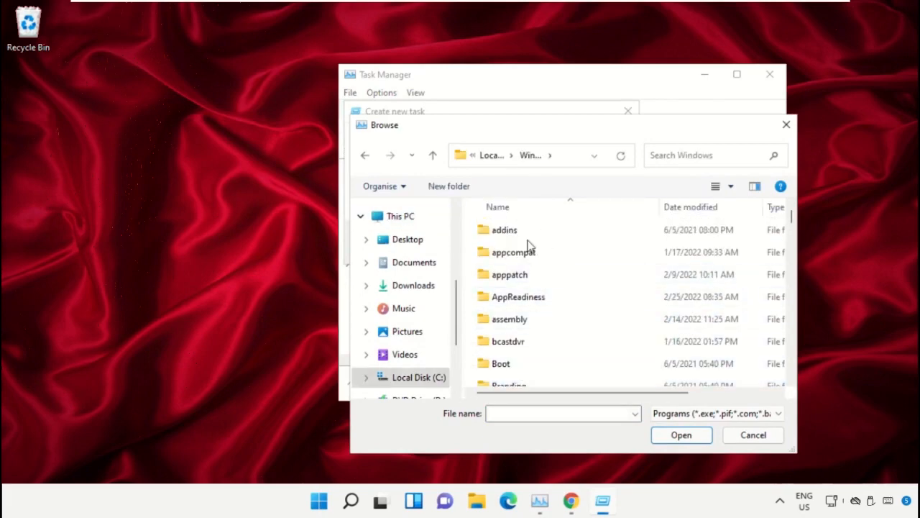
text(sys)
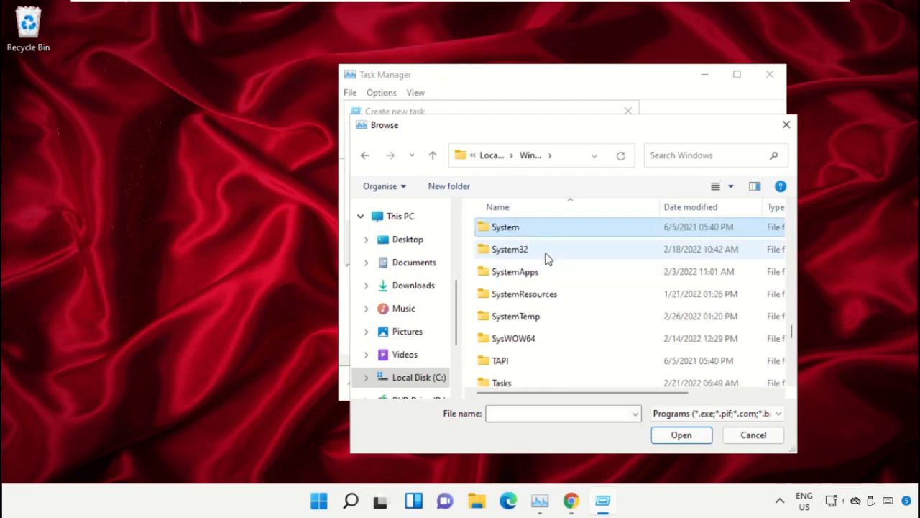
double_click(545, 251)
Locate cmd.exe in the System32 folder and choose it as the program for the new task
scroll(539, 277, down, 5)
scroll(547, 295, down, 20)
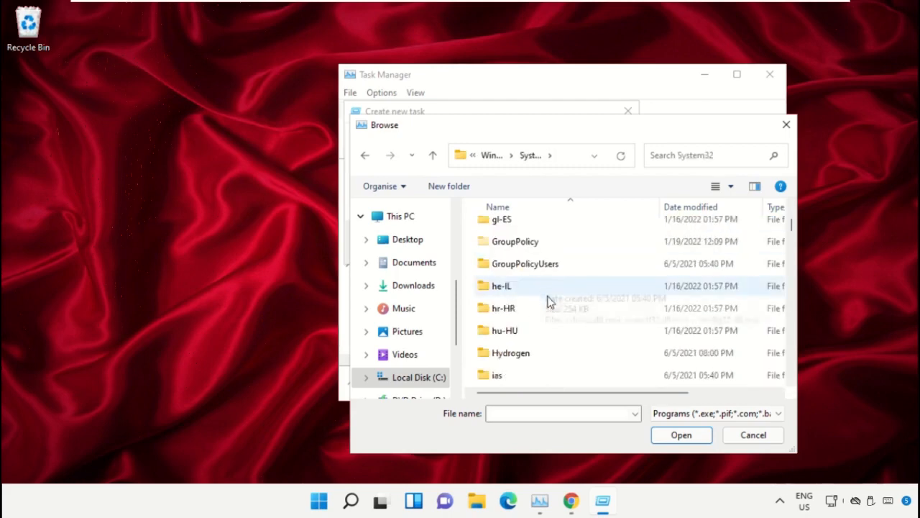
double_click(555, 307)
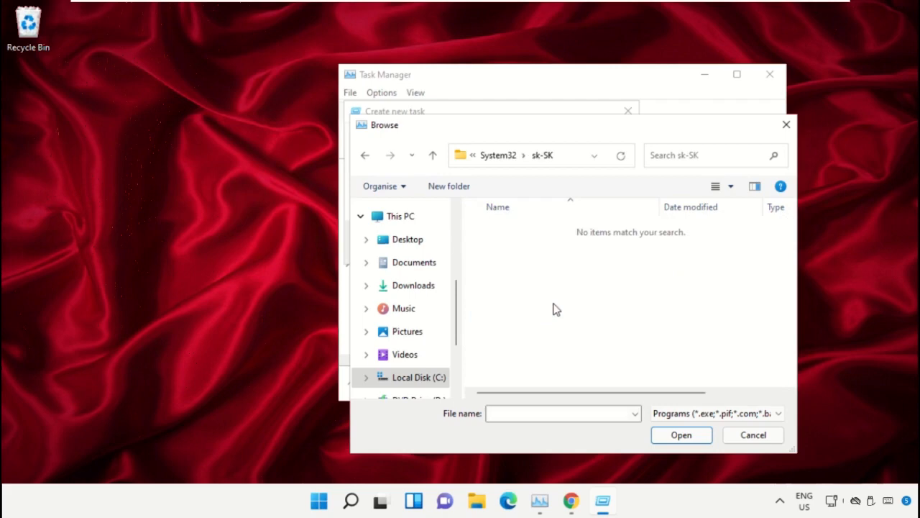
key(BackSpace)
scroll(553, 309, down, 20)
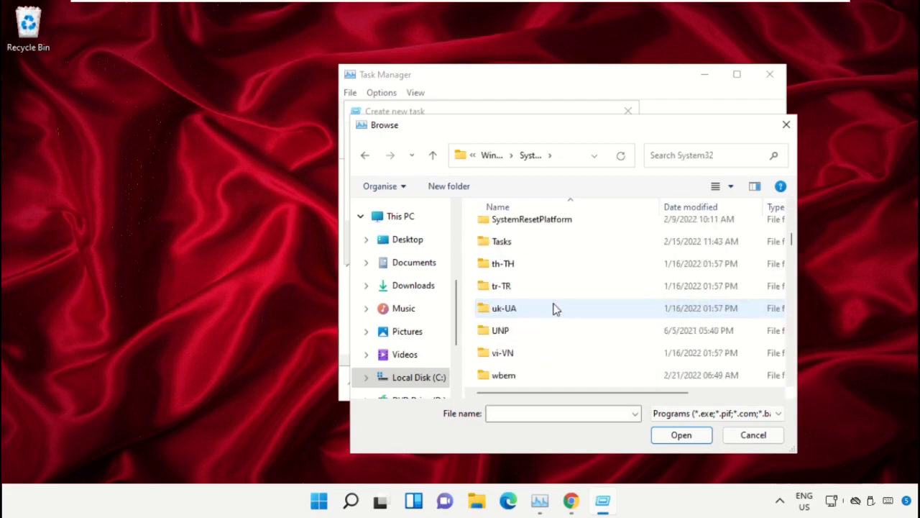
text(cmd)
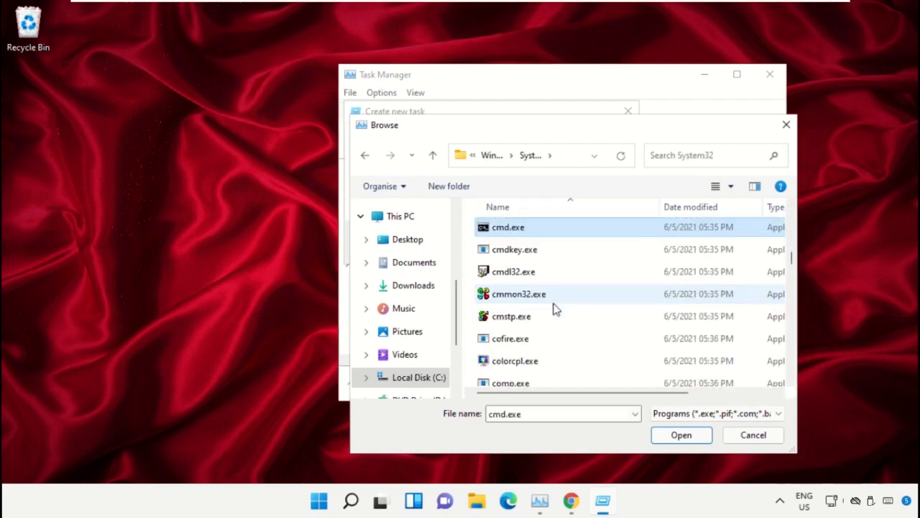
double_click(523, 229)
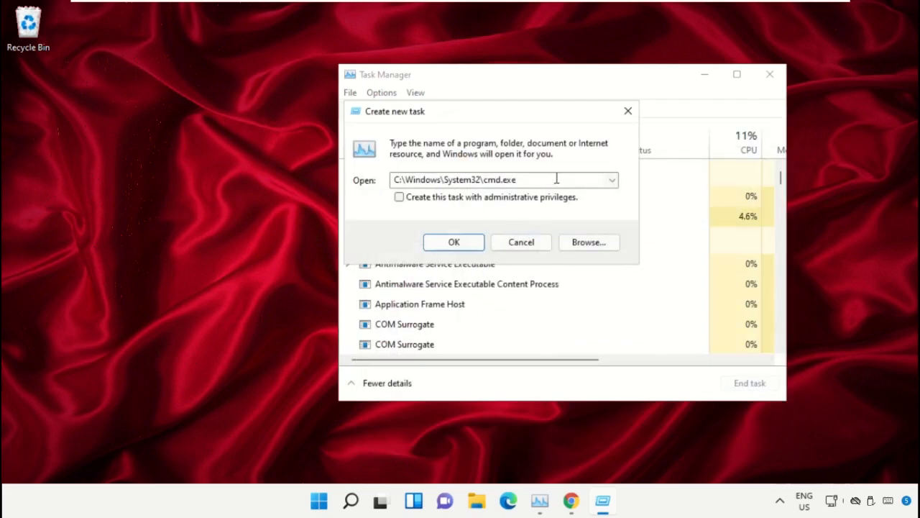
Create the cmd.exe task with administrative privileges and minimize Task Manager
drag(554, 179, 302, 182)
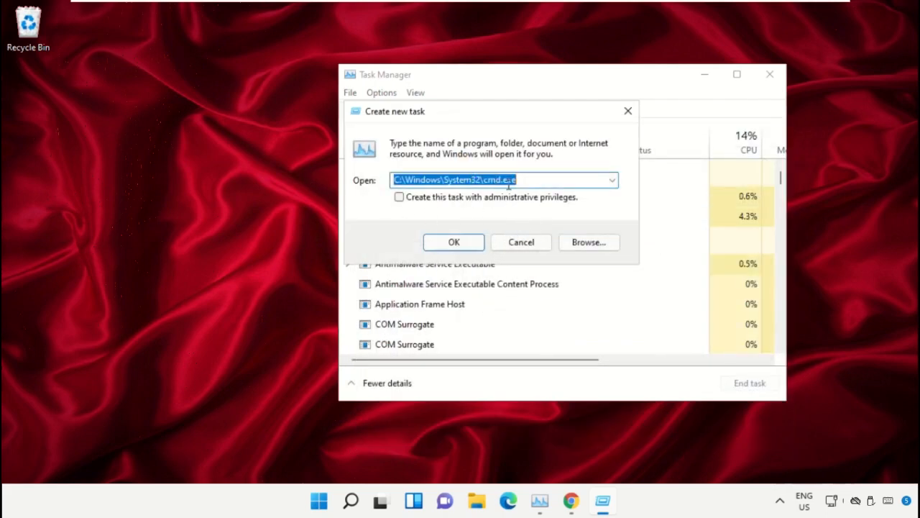
click(414, 201)
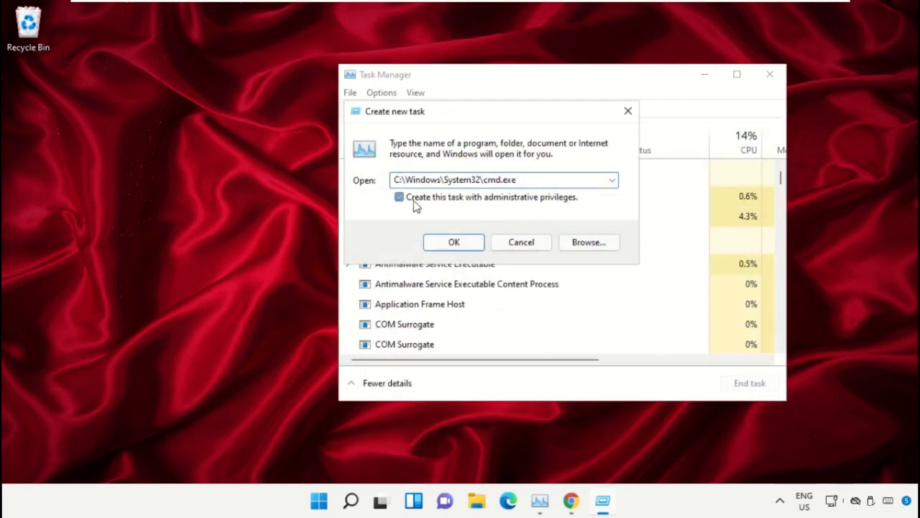
click(450, 244)
click(705, 75)
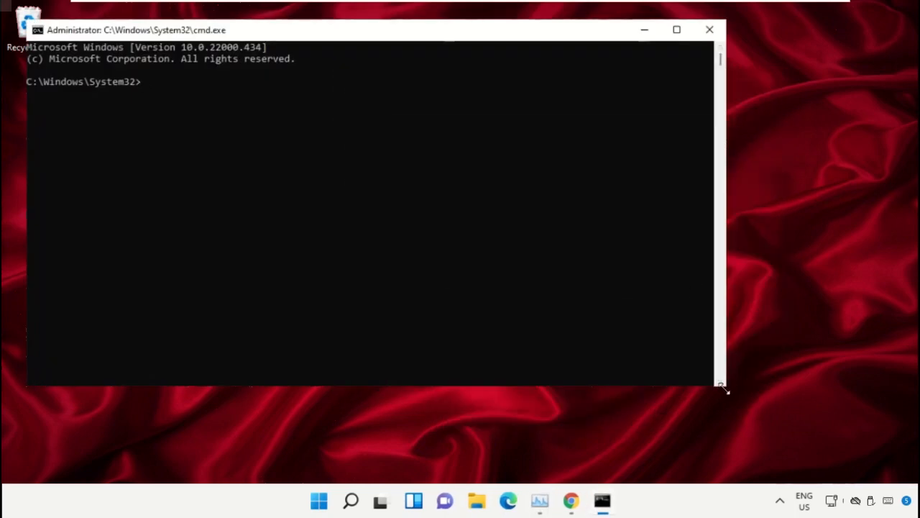
Shrink the Command Prompt window, move it toward the desktop's centre, and place Chrome ahead of Task Manager on the taskbar
drag(725, 386, 535, 316)
drag(330, 31, 567, 174)
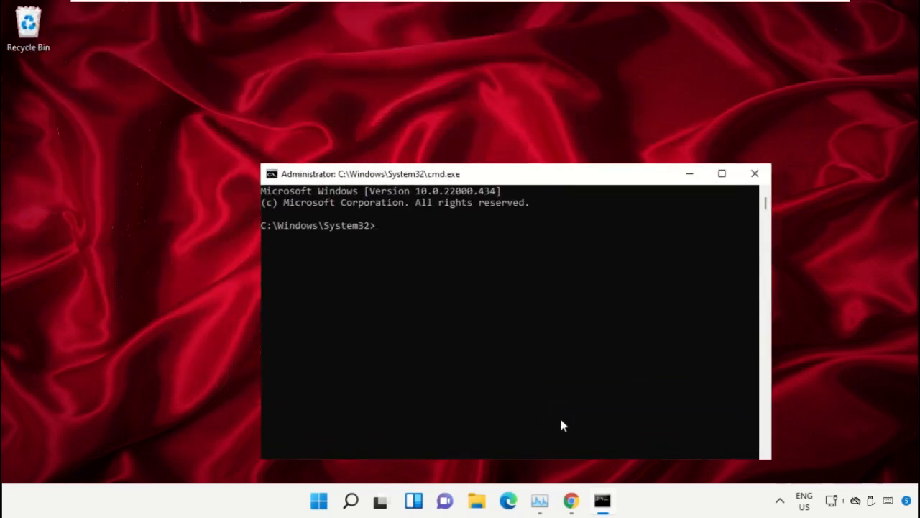
drag(570, 501, 542, 503)
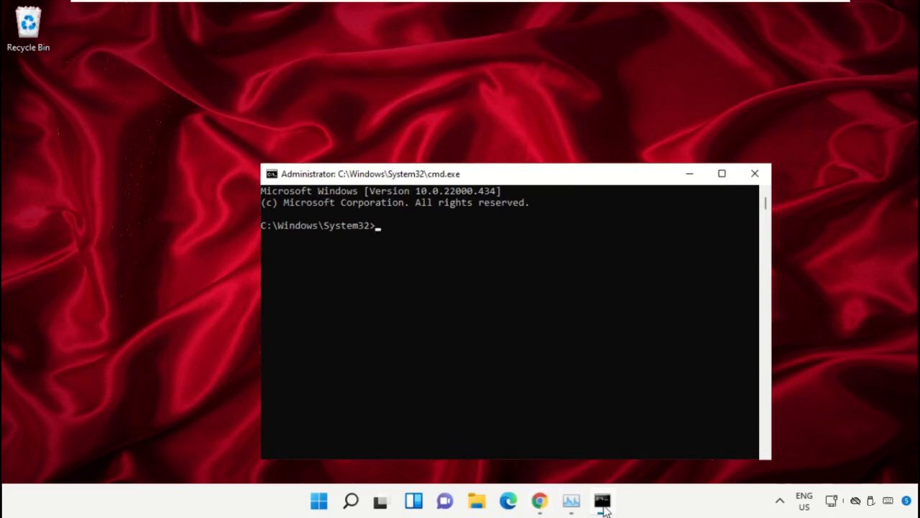
Switch to Google Chrome and open google.com
click(541, 501)
click(306, 89)
text(go)
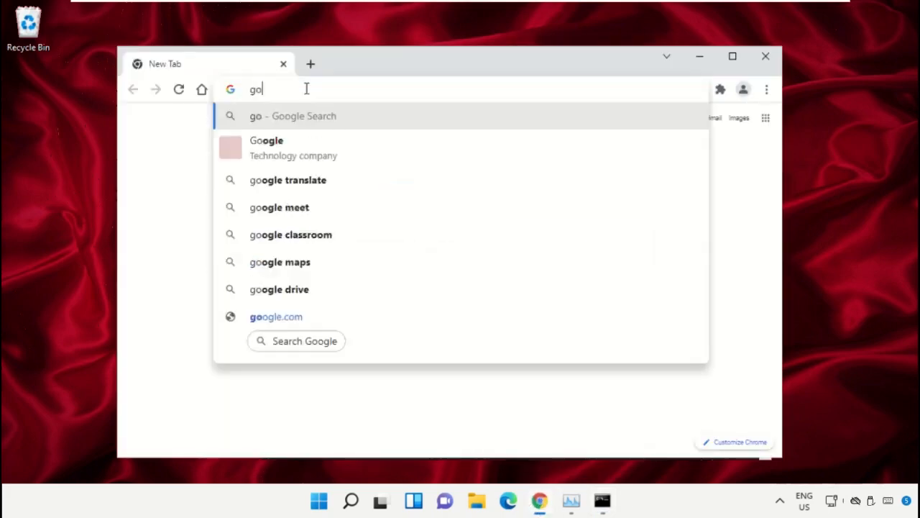
key(Up)
key(Return)
Search Google for "hows.tech windows commands"
click(350, 261)
text(h)
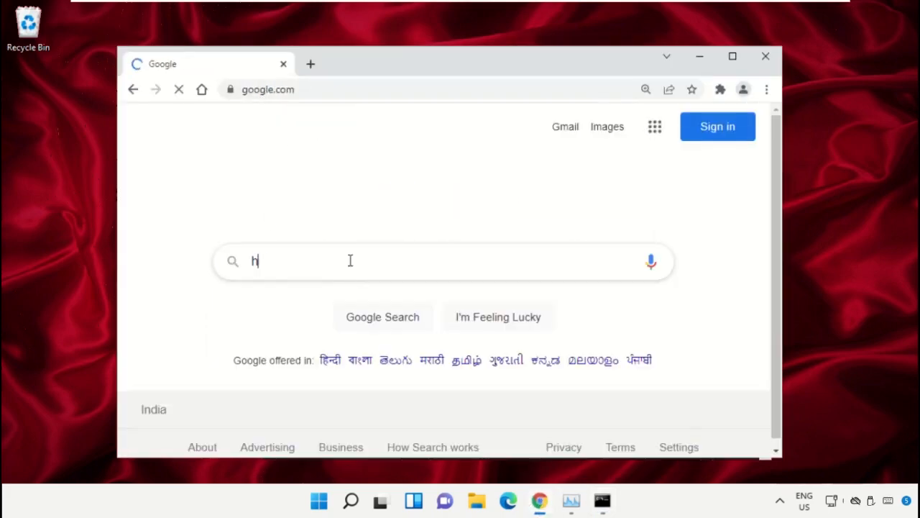
text(ows.te)
key(Down)
key(Return)
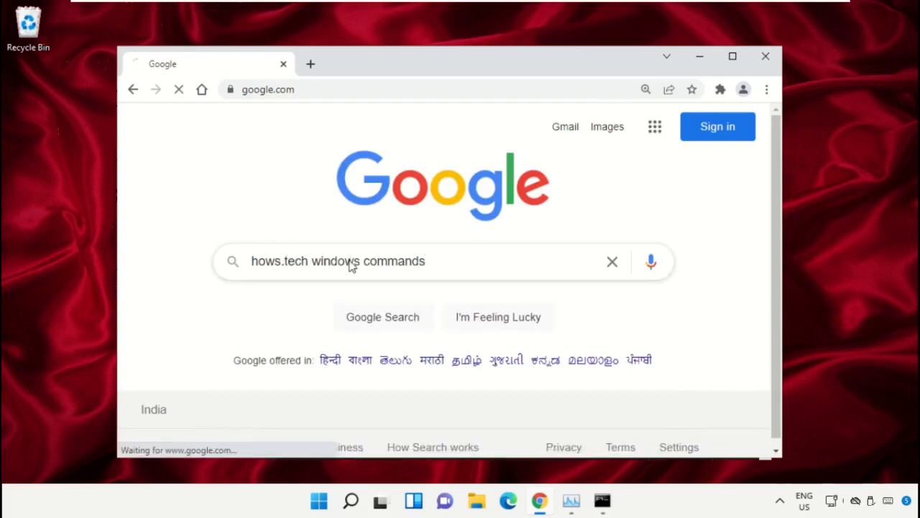
click(438, 140)
key(ctrl+a)
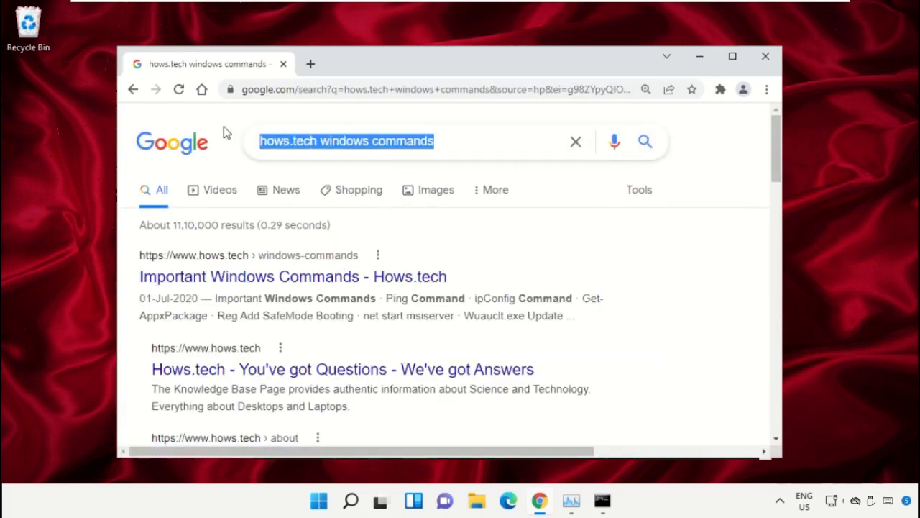
click(284, 121)
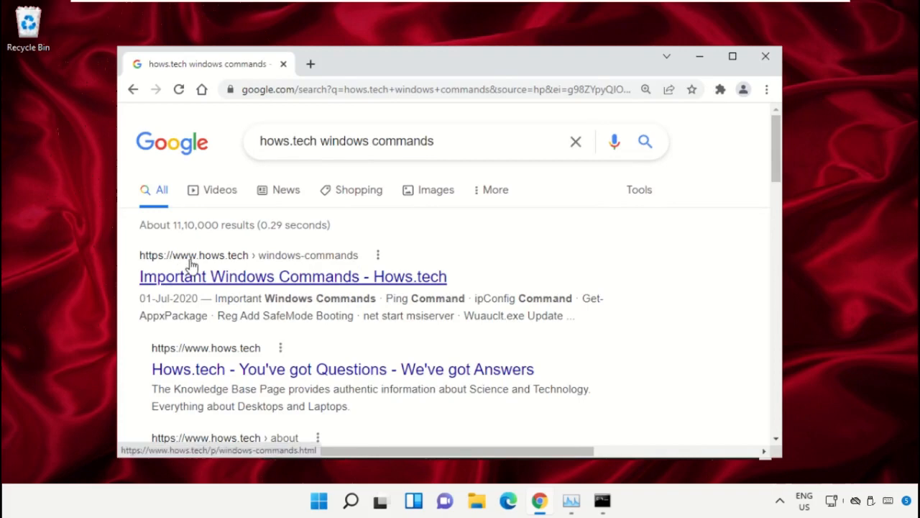
Open the "Important Windows Commands - Hows.tech" result and go to Command 12 in the System File Checker section
click(394, 277)
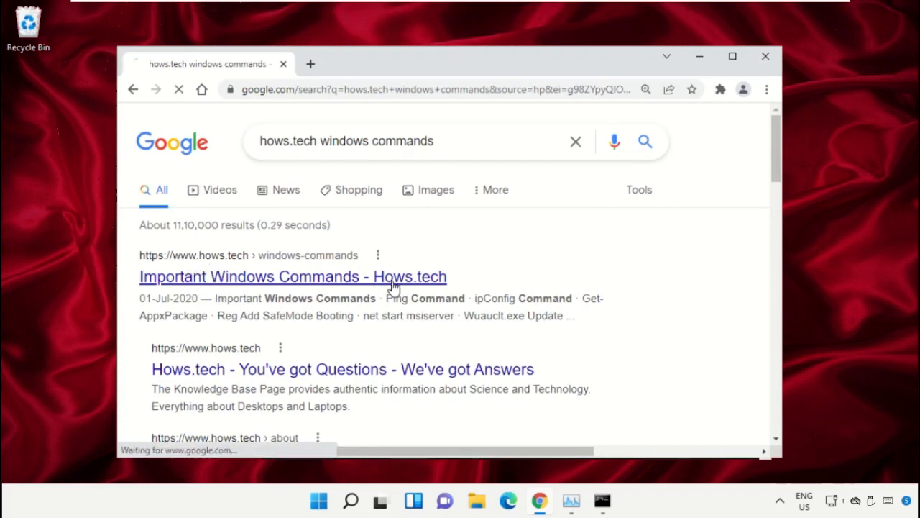
scroll(455, 195, down, 4)
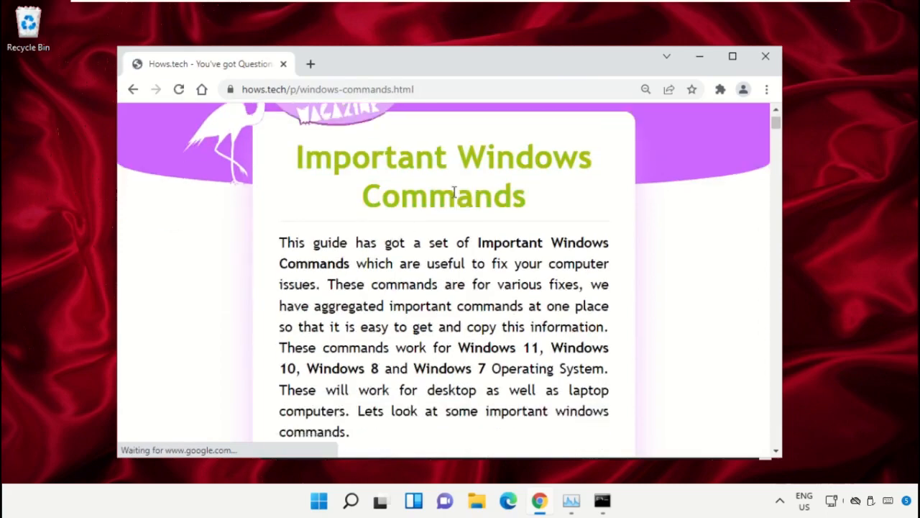
scroll(454, 196, down, 20)
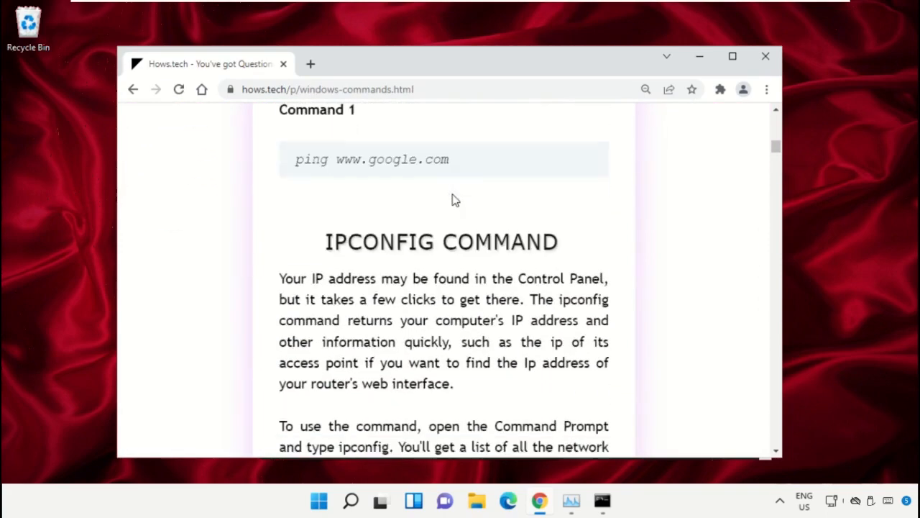
scroll(452, 215, down, 20)
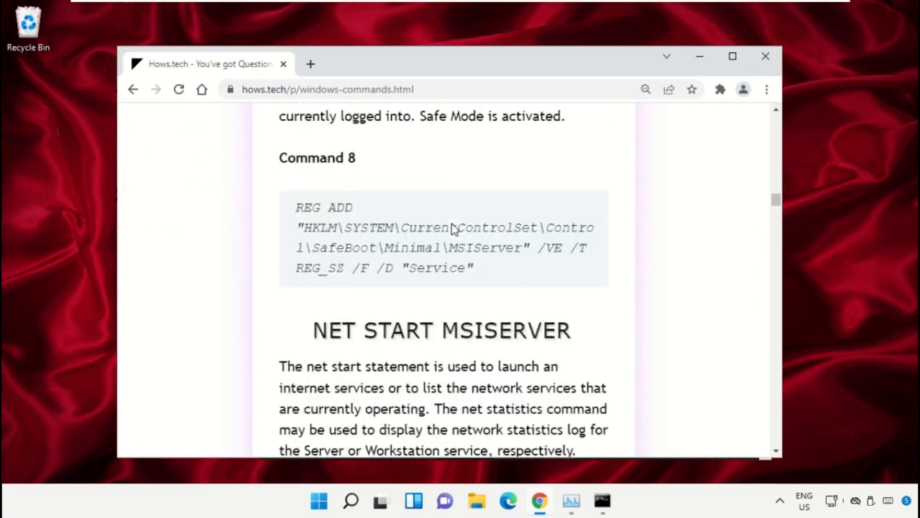
scroll(454, 225, down, 15)
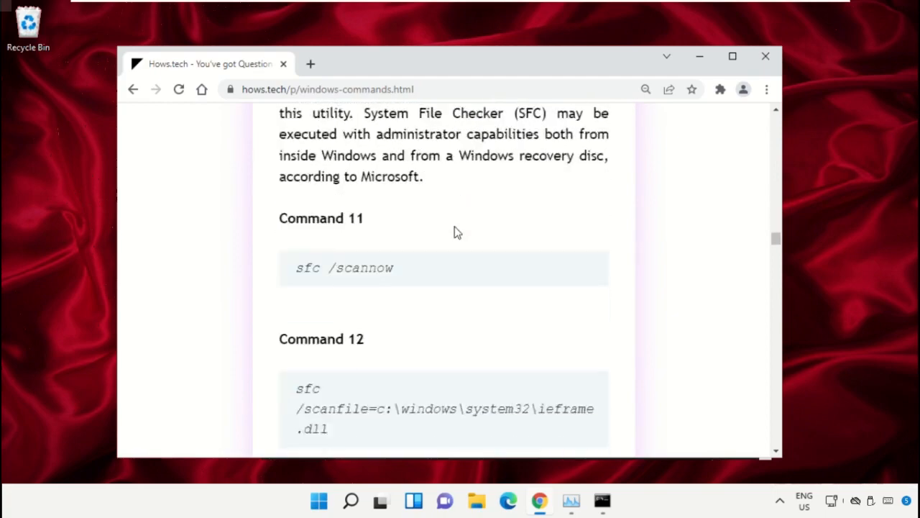
scroll(454, 240, up, 1)
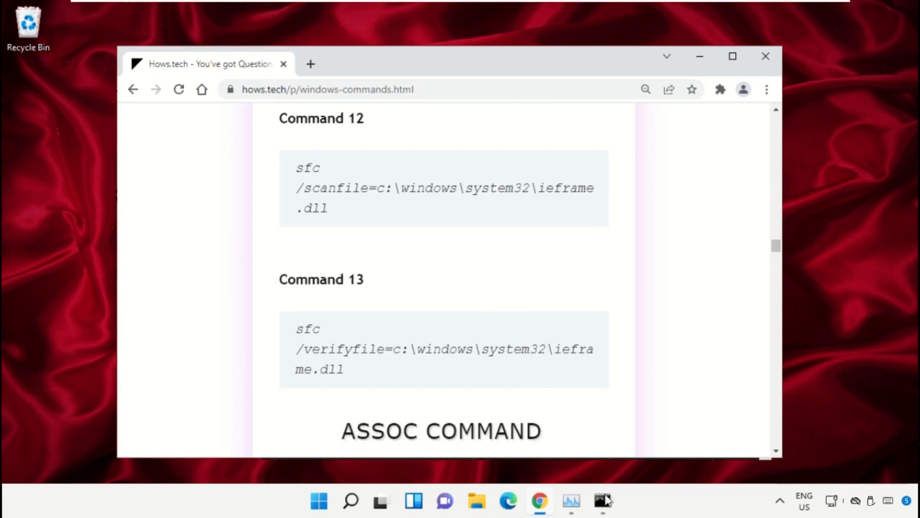
Copy the command "sfc /scanfile=c:\windows\system32\ieframe.dll" from the page and paste it at the administrator Command Prompt
triple_click(407, 190)
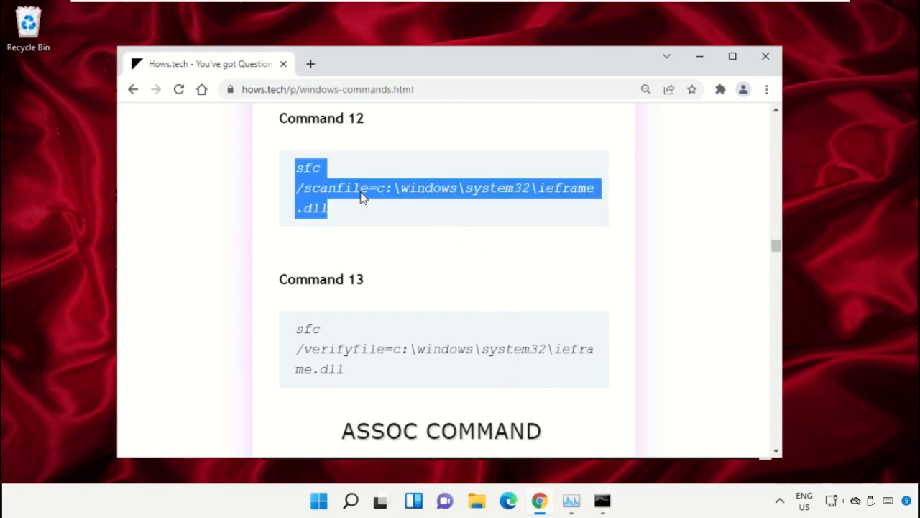
right_click(363, 199)
click(395, 209)
click(604, 503)
right_click(405, 230)
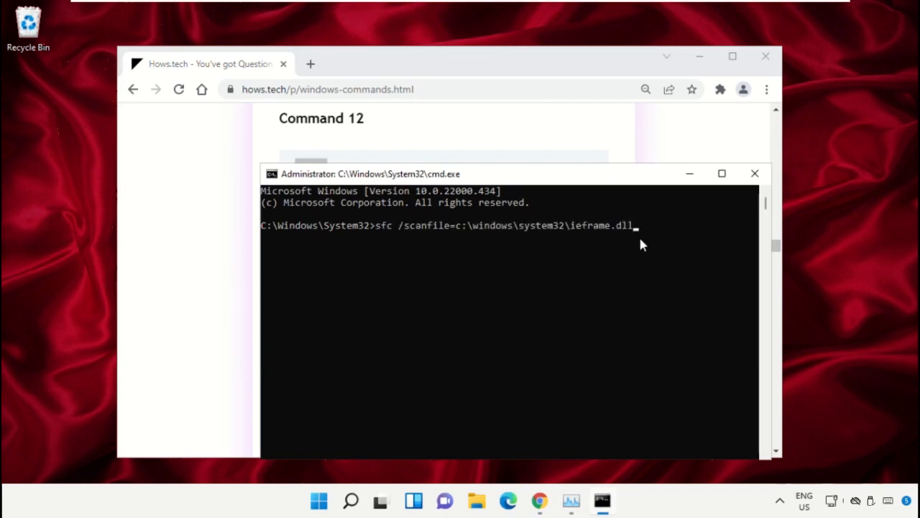
Run the pasted scan command, then copy Command 13 "sfc /verifyfile=c:\windows\system32\ieframe.dll" from the page and run it in the Command Prompt
key(Return)
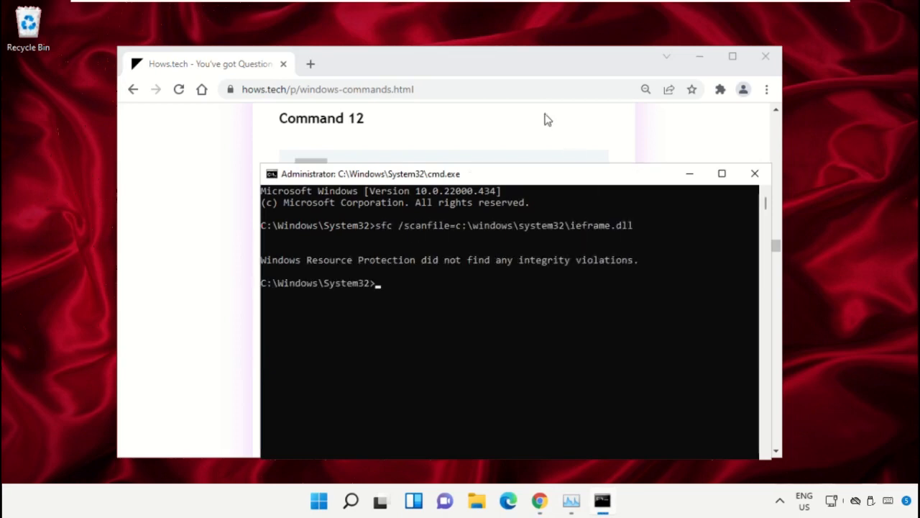
click(545, 117)
triple_click(400, 345)
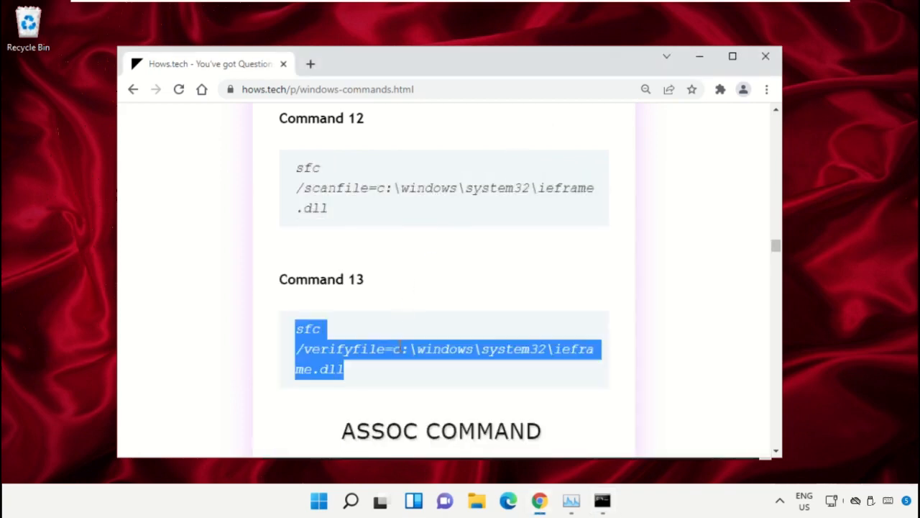
right_click(400, 345)
click(476, 233)
click(602, 500)
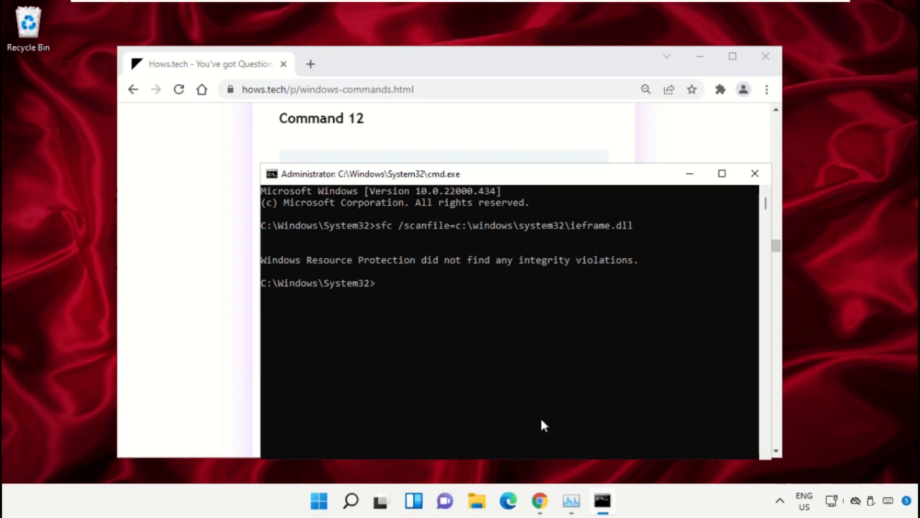
right_click(458, 324)
key(Return)
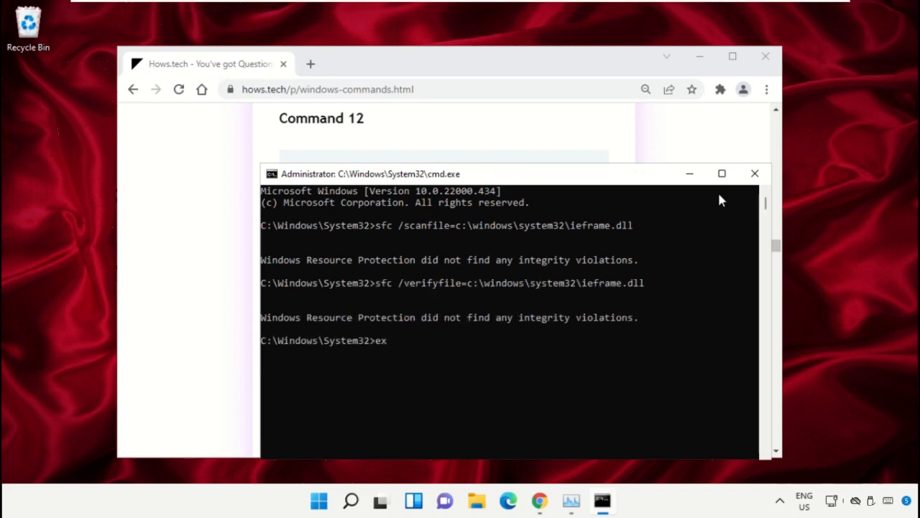
Exit the Command Prompt session and minimize the Chrome window
key(Return)
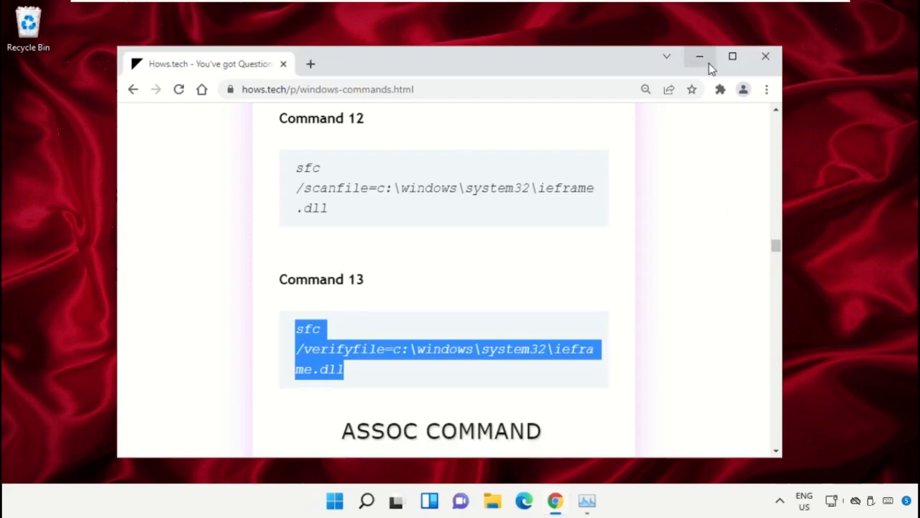
click(699, 58)
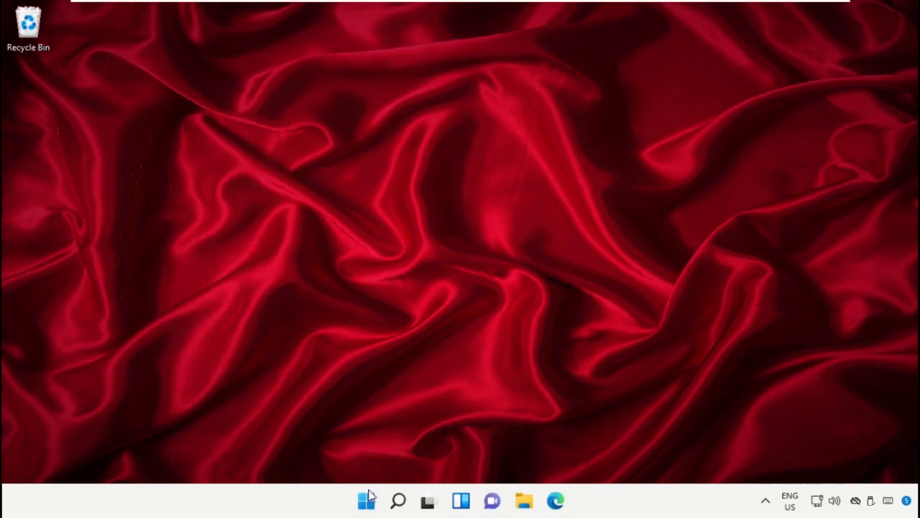
Search Windows for "cmd", run Command Prompt as administrator with User Account Control approval, and move its window toward the middle of the desktop
click(407, 503)
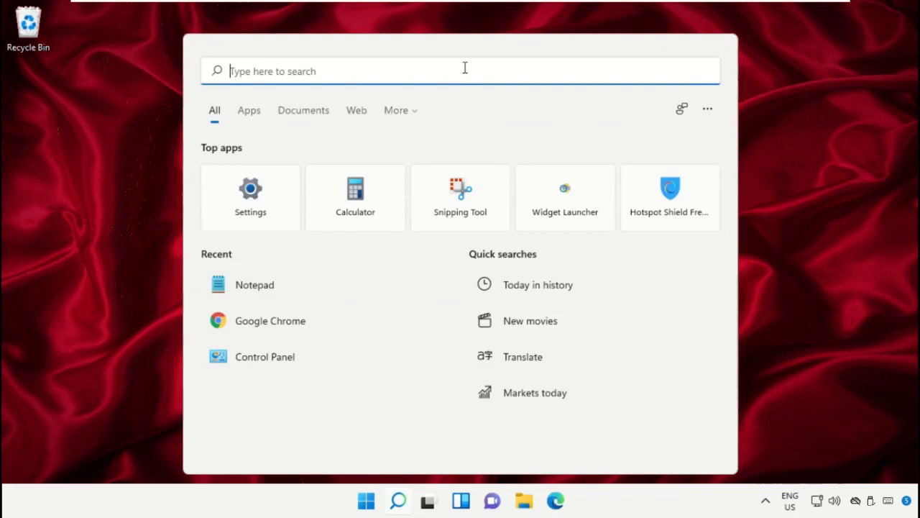
text(cmd)
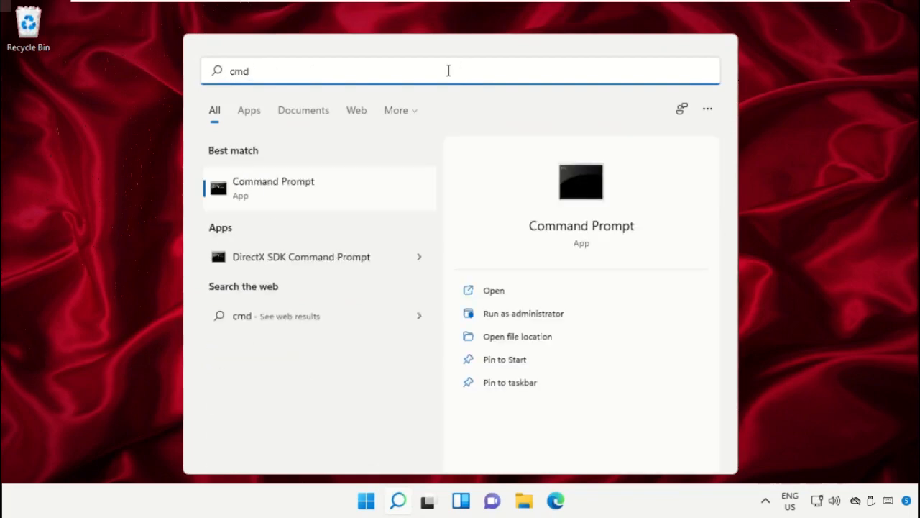
right_click(302, 183)
click(354, 197)
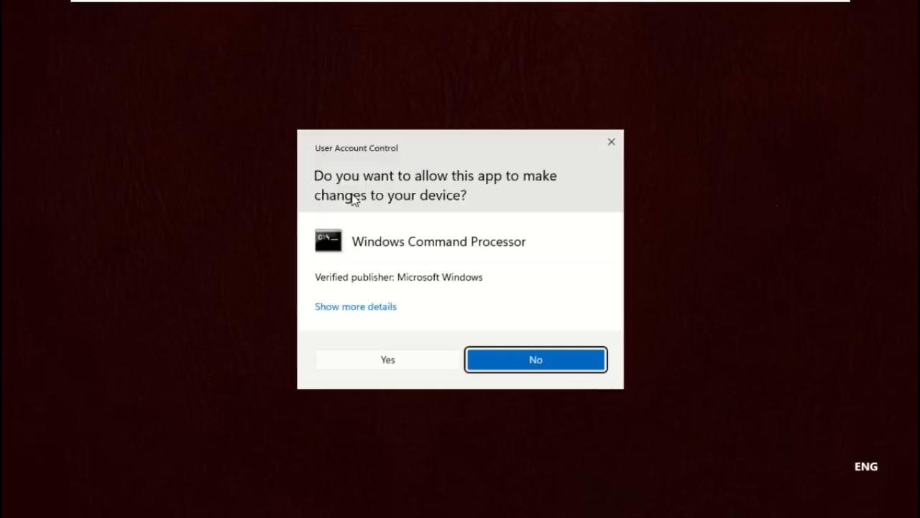
click(404, 352)
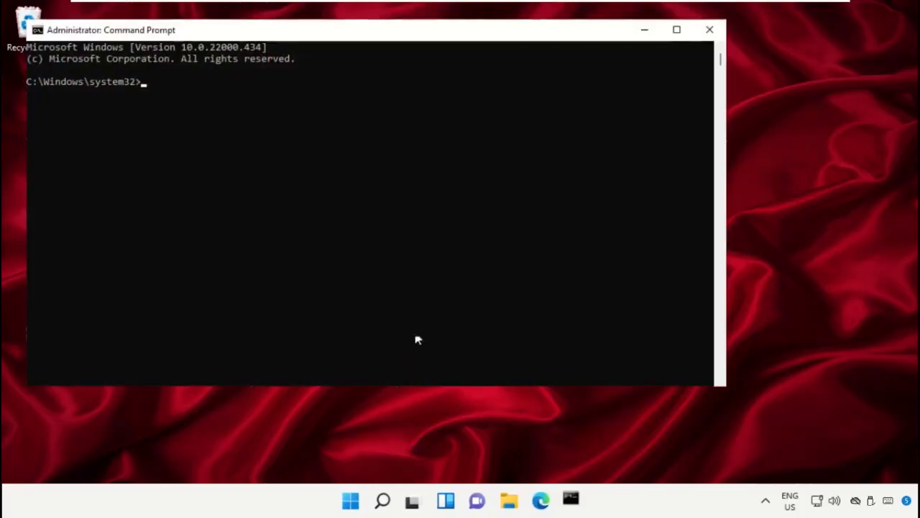
drag(501, 53, 585, 37)
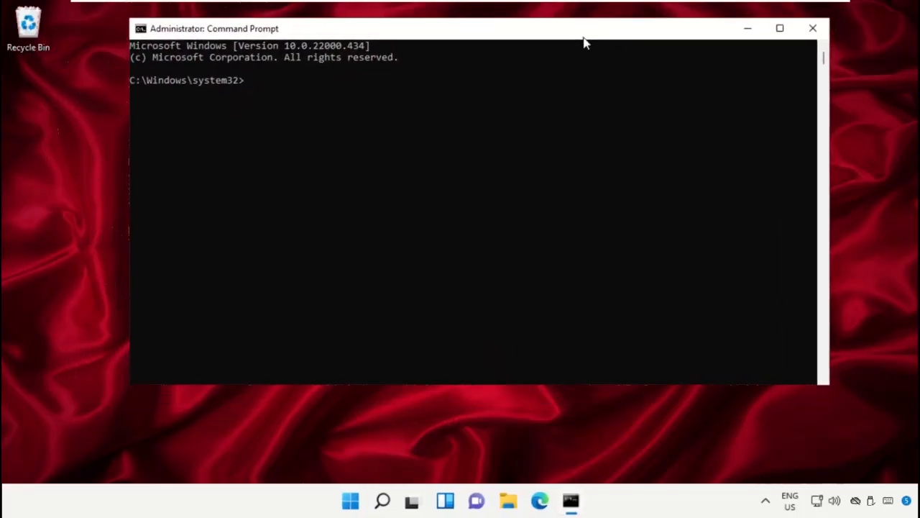
Try to run the clipboard command "REG UPDATE HKLM\SYSTEM\CurrentControlSet\Services\WSearch\Start=3" at the administrator prompt
right_click(501, 36)
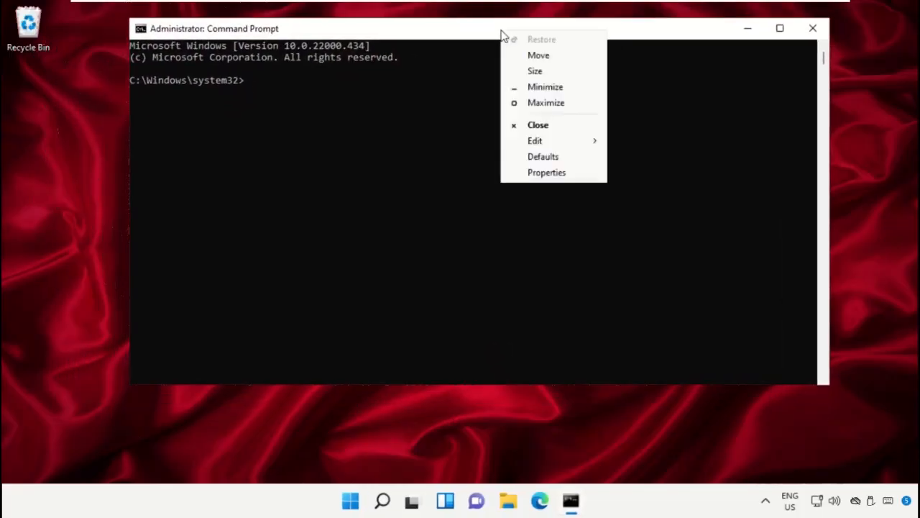
mouse_move(563, 140)
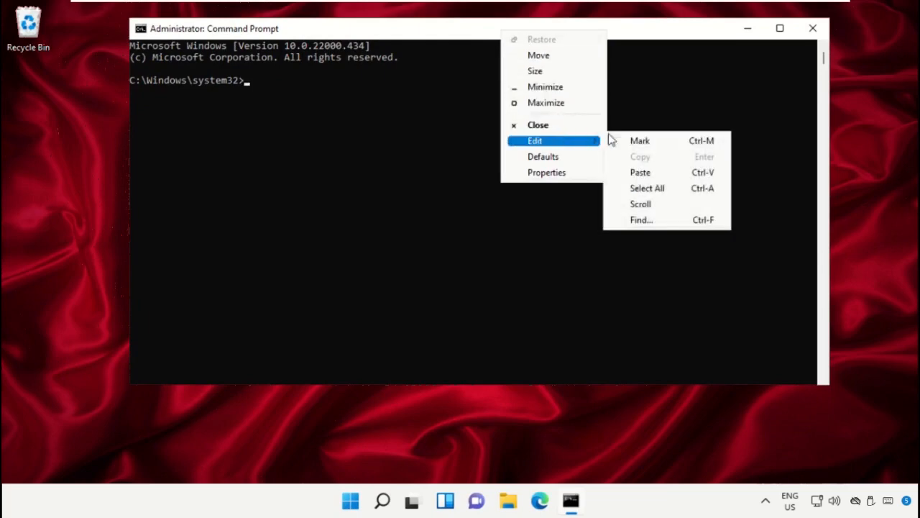
click(643, 172)
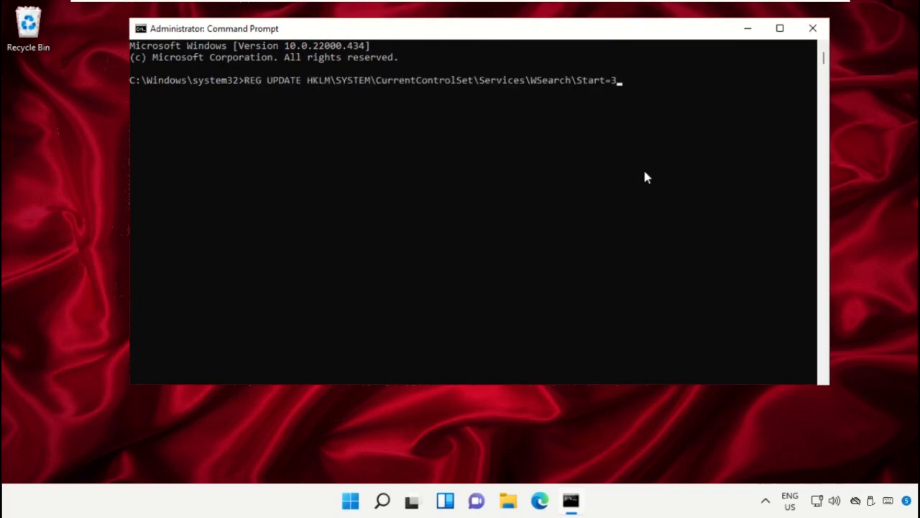
key(Return)
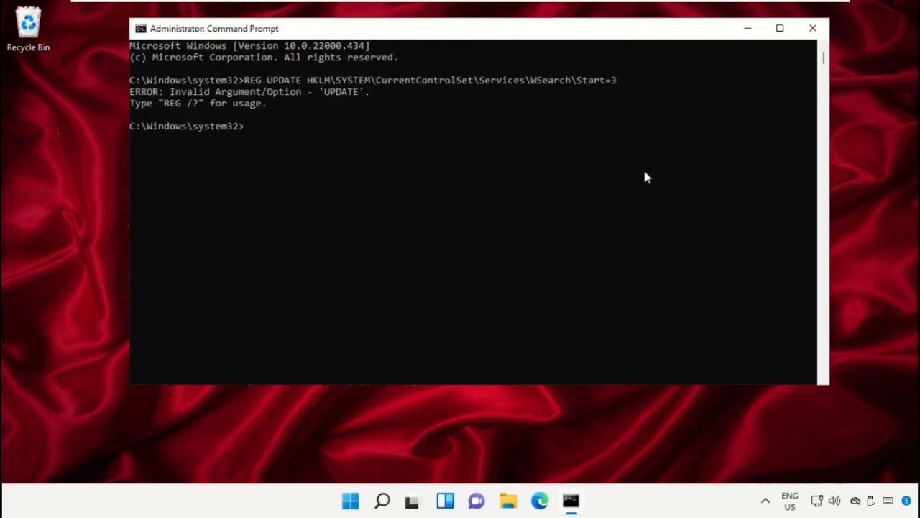
Paste and run net.exe stop "Windows Search" at the administrator prompt, and close the Command Prompt window
right_click(521, 31)
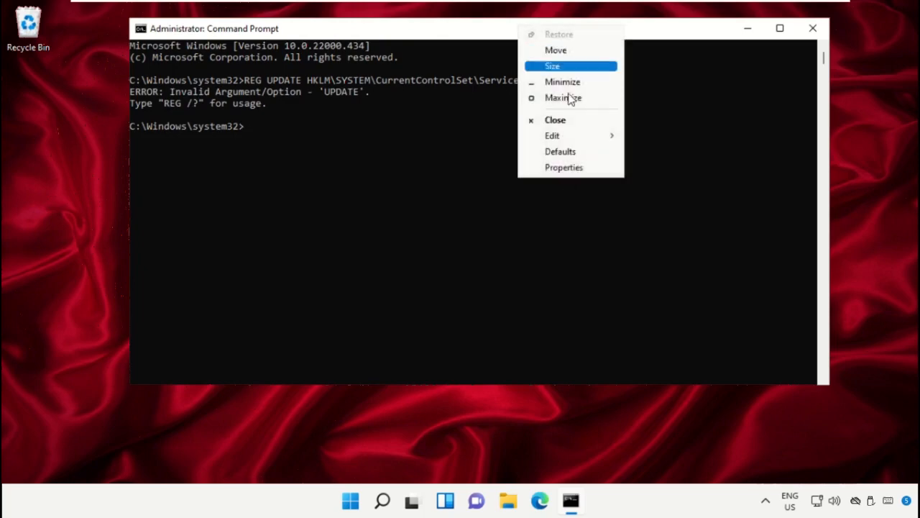
mouse_move(585, 136)
click(678, 167)
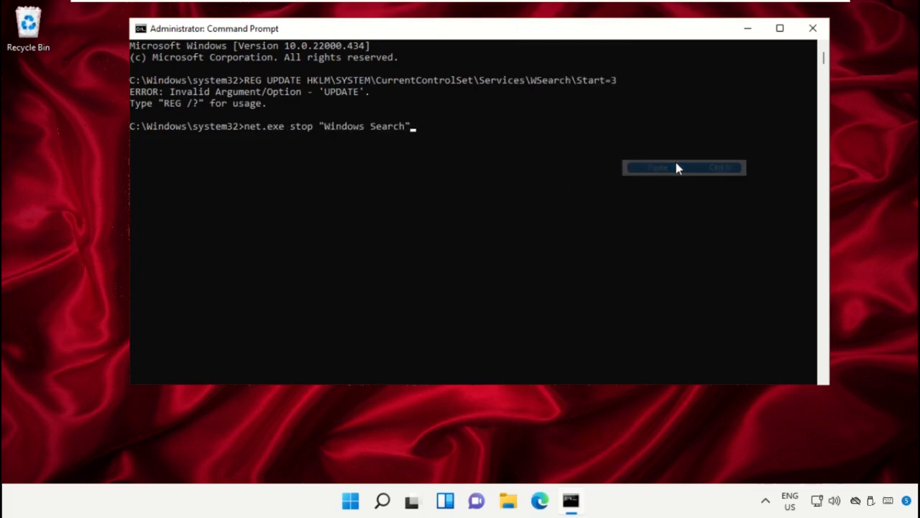
key(Return)
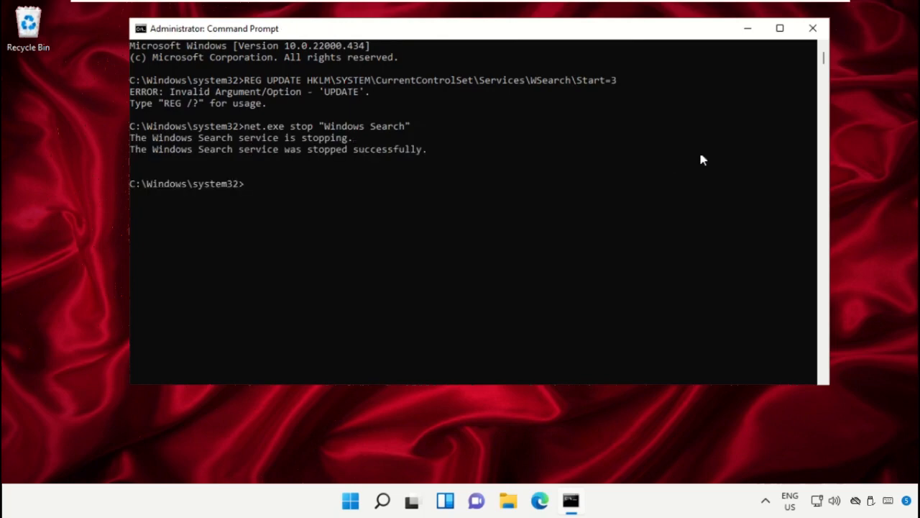
click(806, 32)
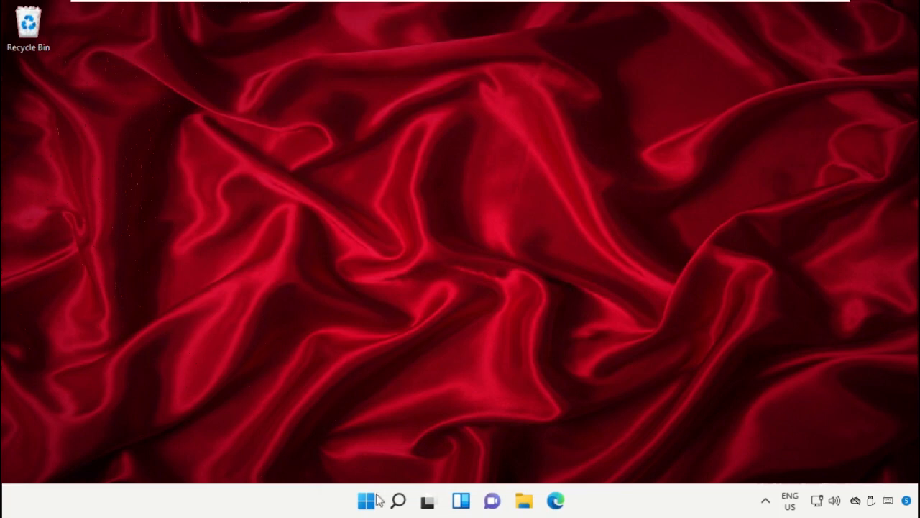
Search Windows for "Services", open the Services app, and select the Windows Search service in the list
click(398, 500)
text(Services)
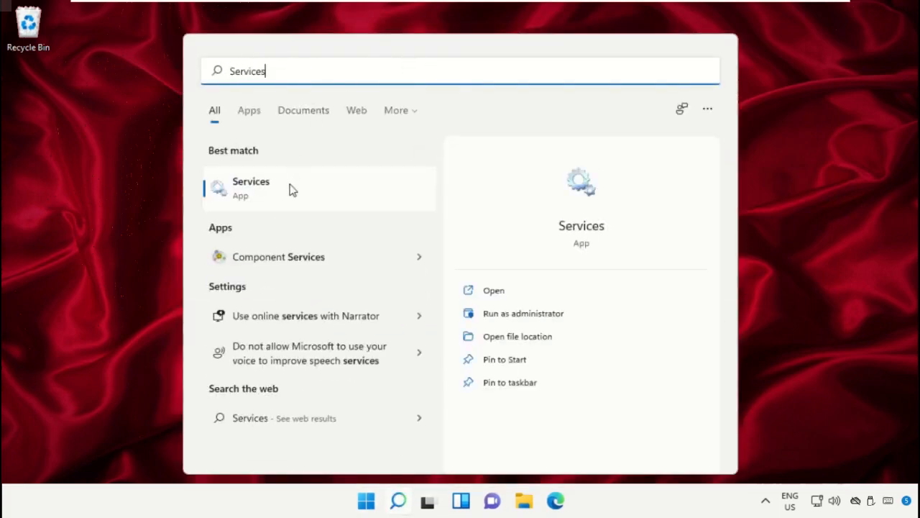
click(292, 189)
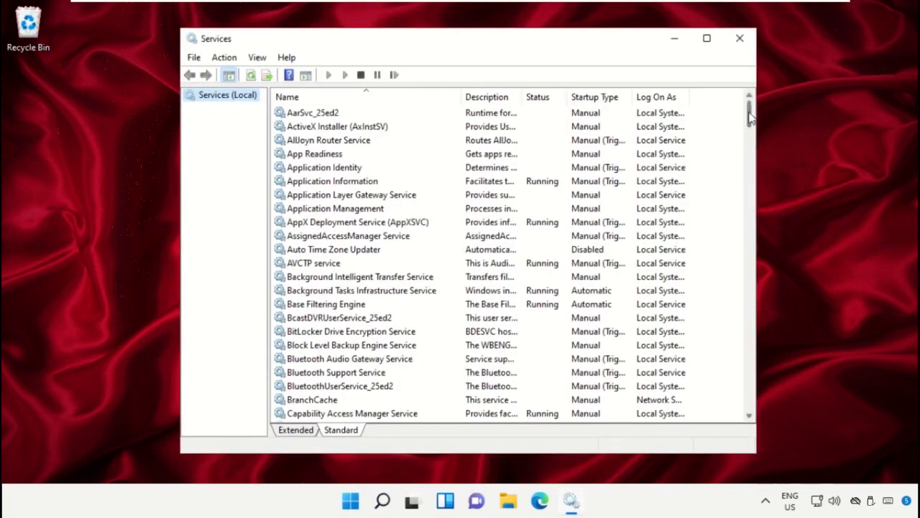
drag(748, 113, 748, 386)
click(338, 308)
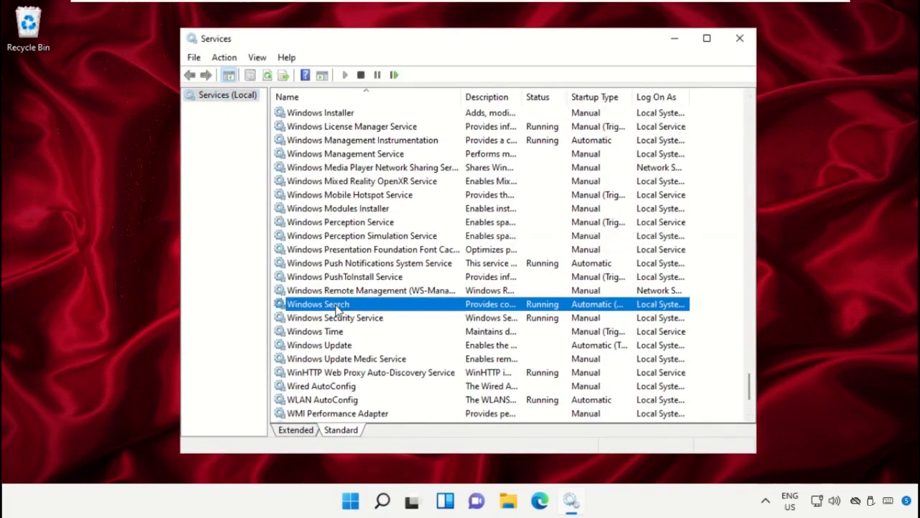
Set the Windows Search service's startup type to Manual in its properties and apply the change
right_click(338, 307)
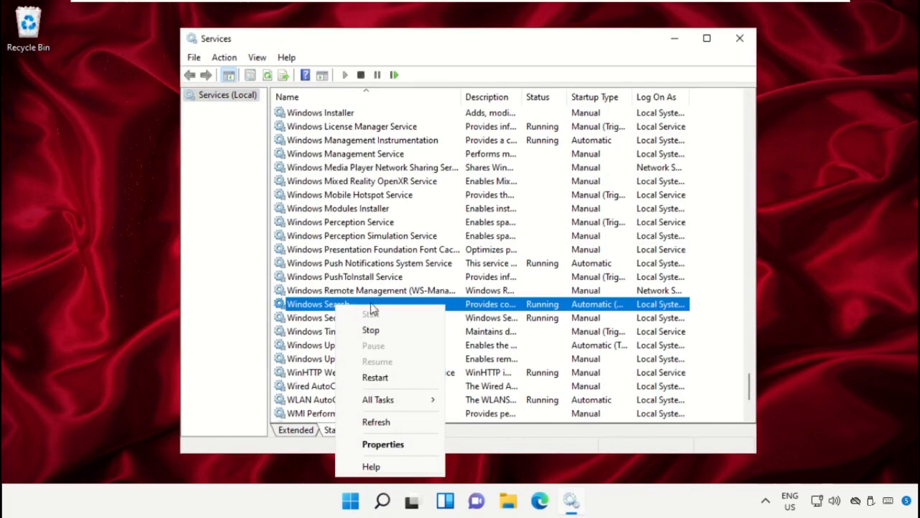
click(402, 444)
click(491, 239)
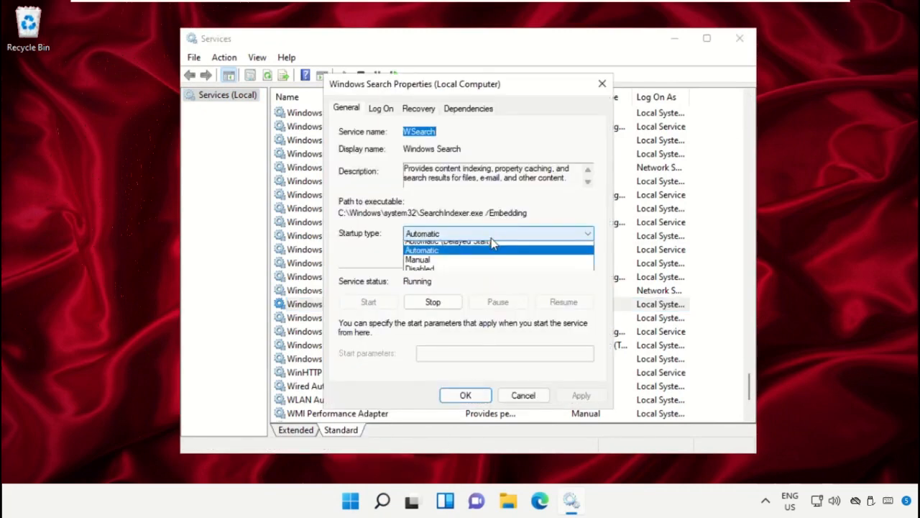
click(450, 266)
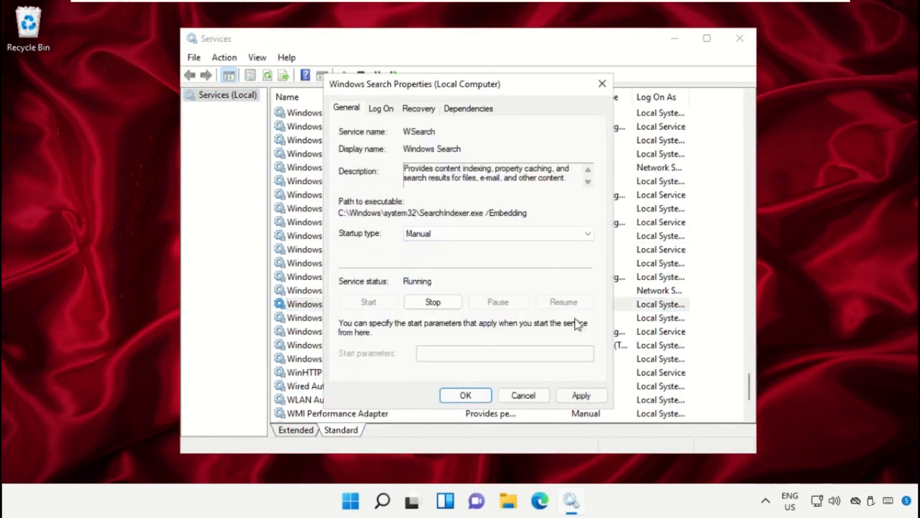
click(582, 396)
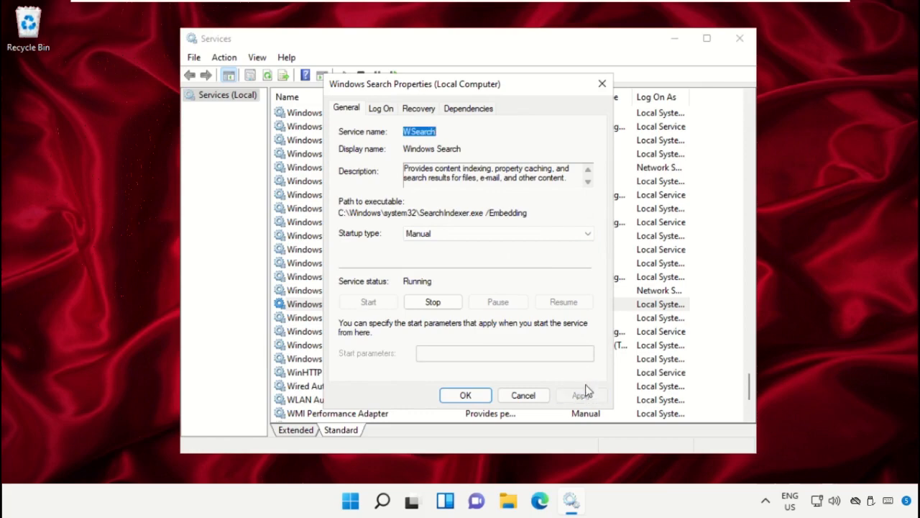
click(466, 396)
Reopen the Windows Search service's properties, set the startup type to Automatic, and apply the change
right_click(349, 308)
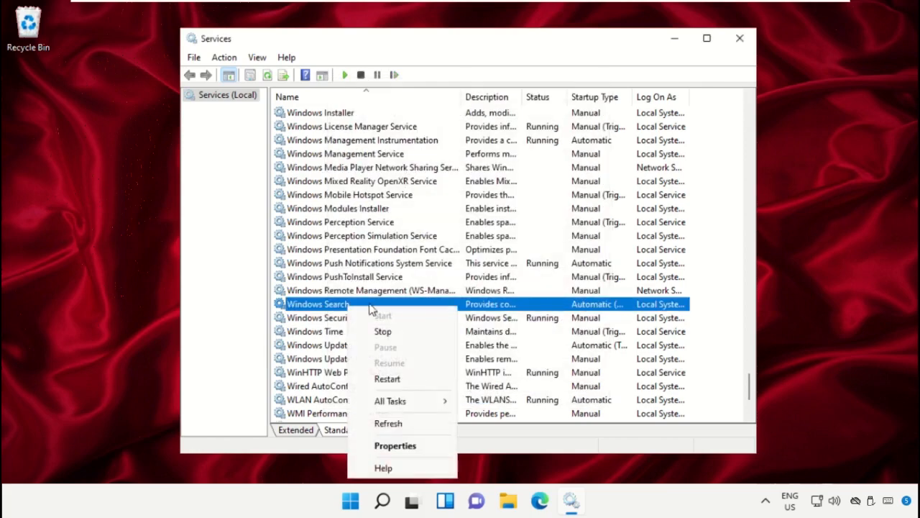
click(404, 445)
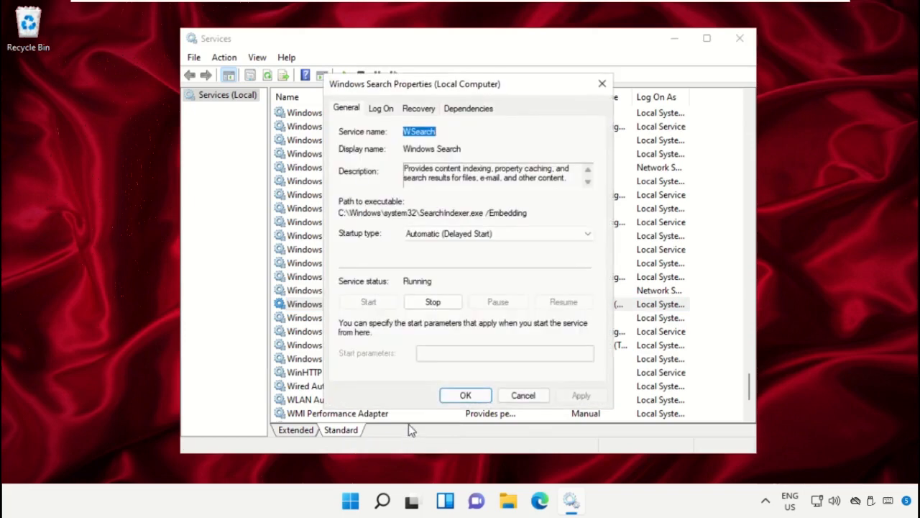
click(468, 240)
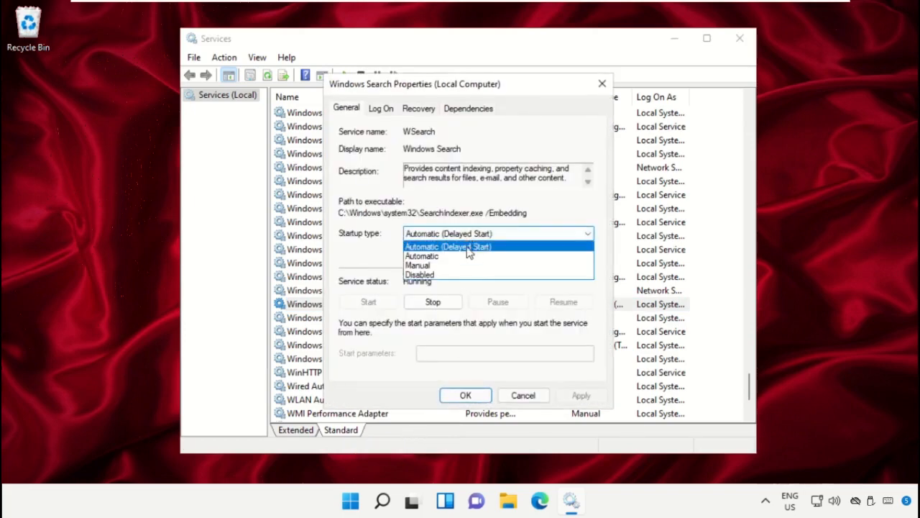
click(470, 256)
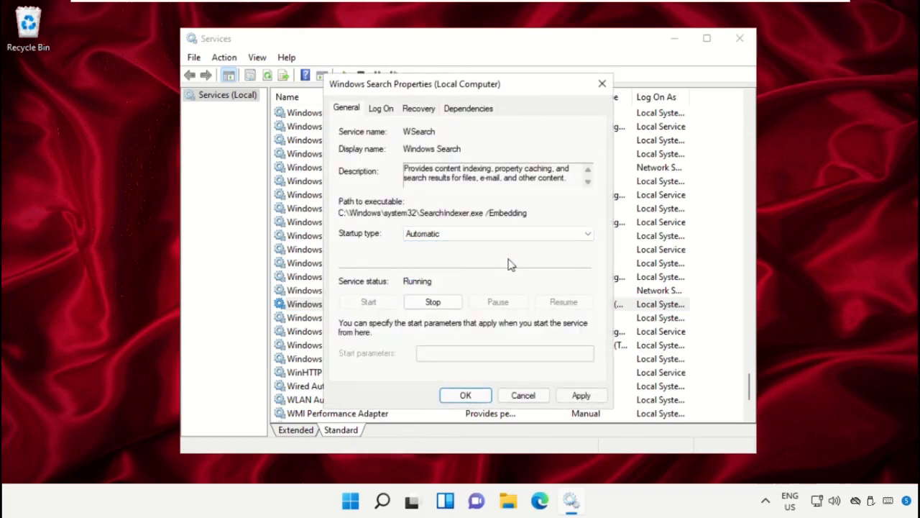
click(581, 395)
click(464, 395)
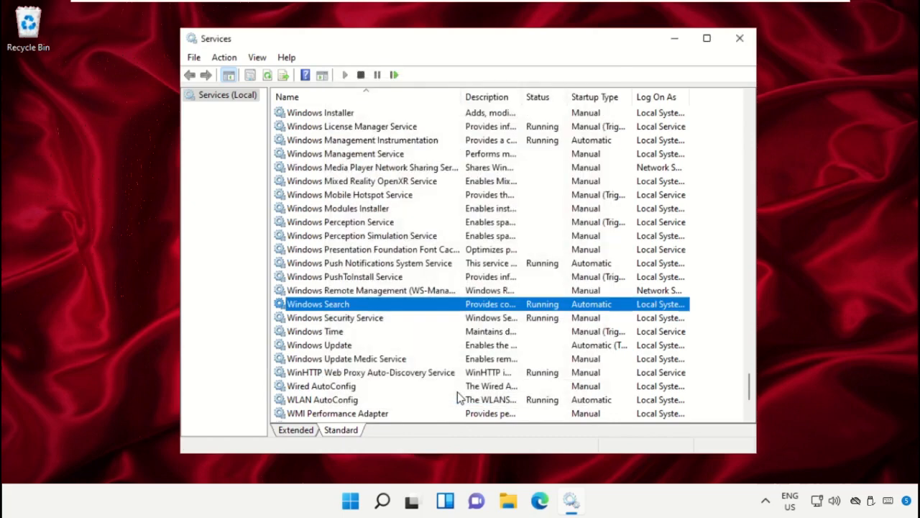
Open the Windows Search service's properties again, set the startup type to Disabled, and apply the change
right_click(373, 305)
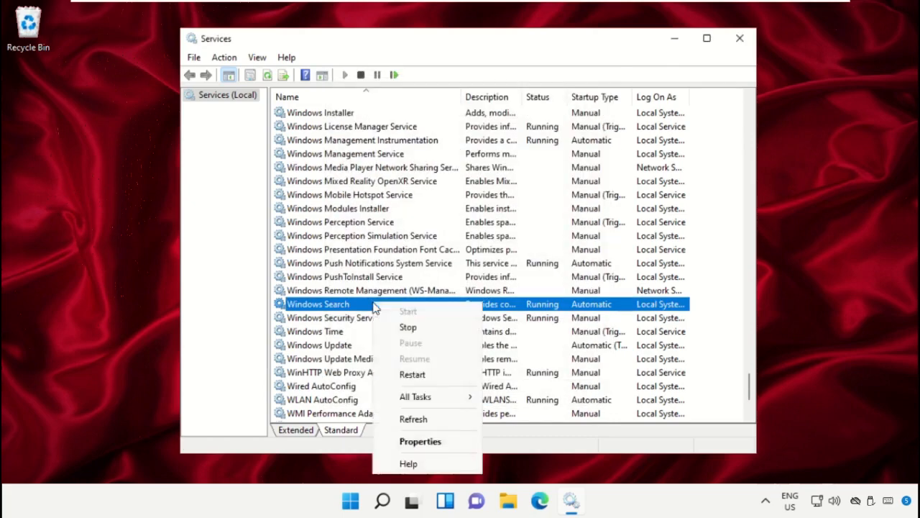
click(434, 443)
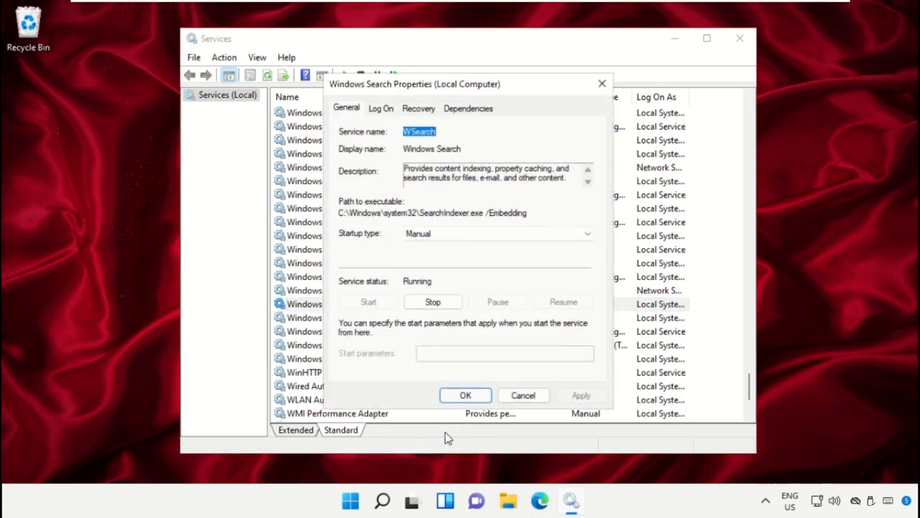
click(503, 237)
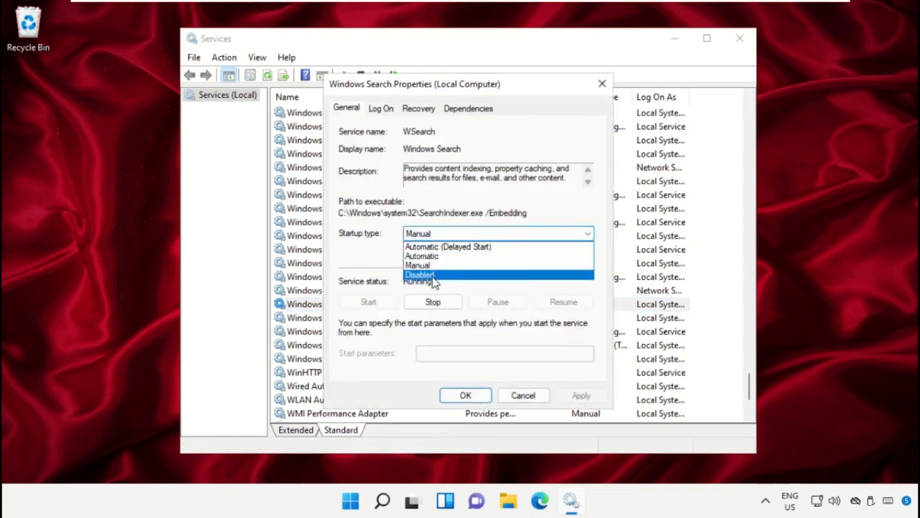
click(432, 278)
click(580, 394)
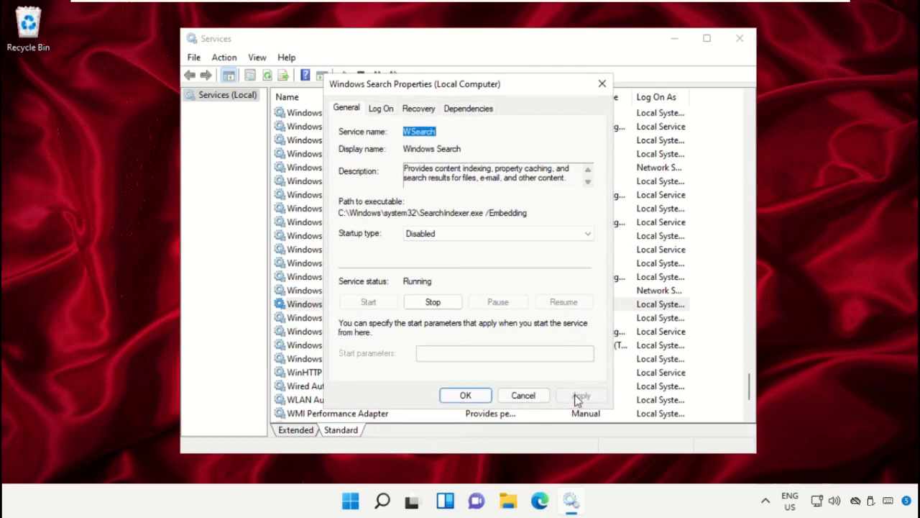
Close the Windows Search properties and the Services window, search Windows for "File Explorer", and switch to File Explorer
click(467, 393)
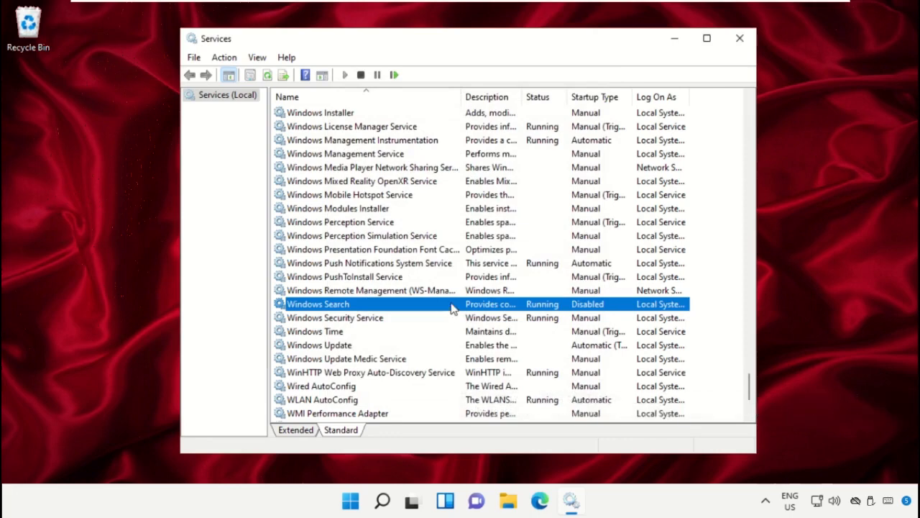
click(738, 43)
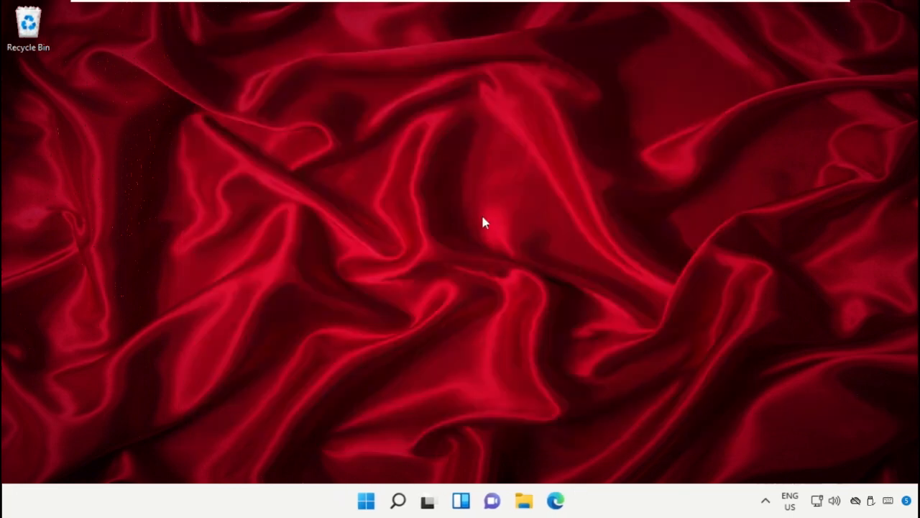
click(397, 501)
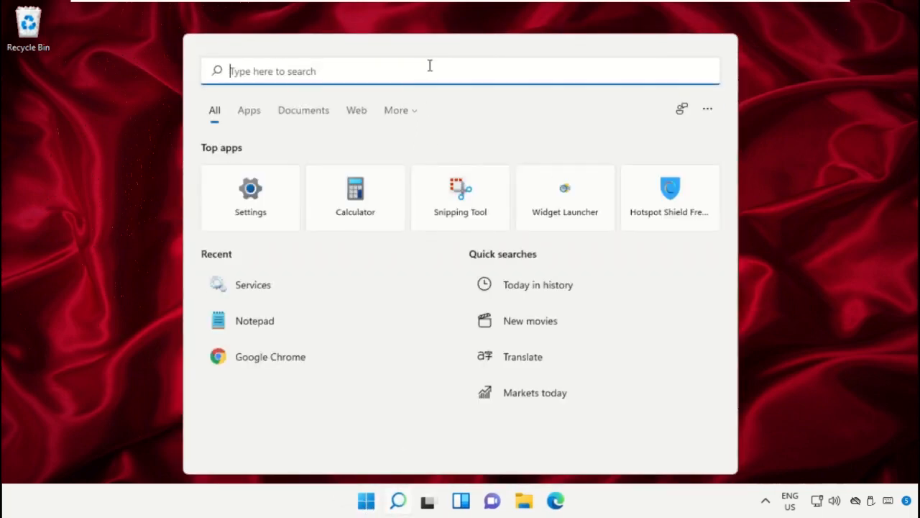
text(File Explorer)
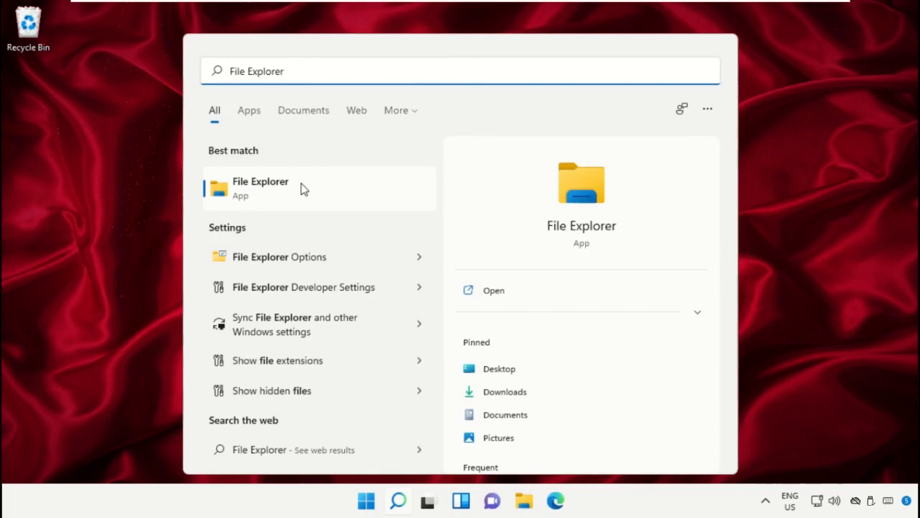
click(303, 189)
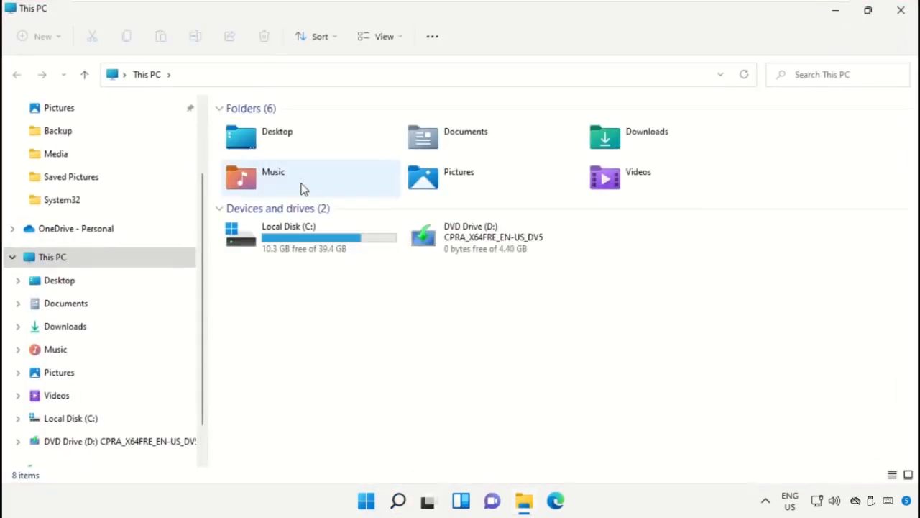
Open the SystemApps folder inside the Windows folder on Local Disk (C:) and find the Microsoft.Windows.Search folder
click(333, 237)
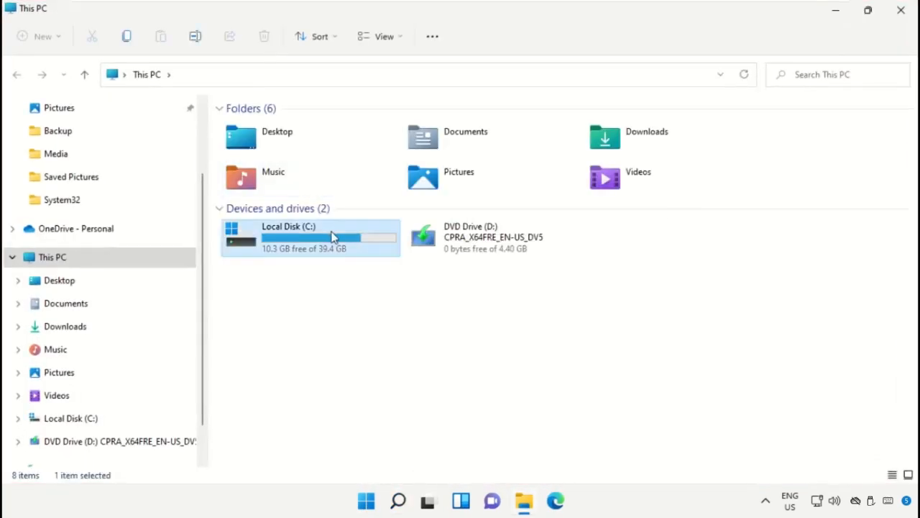
double_click(333, 238)
double_click(284, 223)
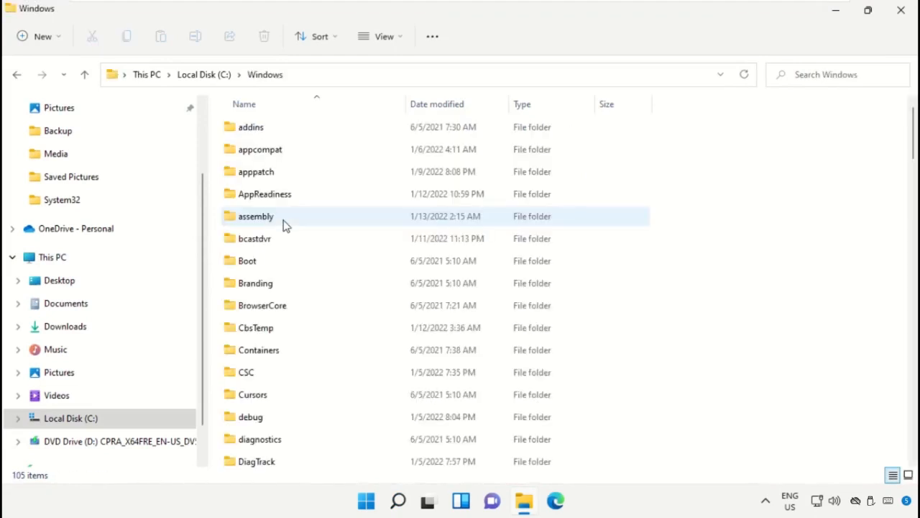
scroll(901, 149, down, 20)
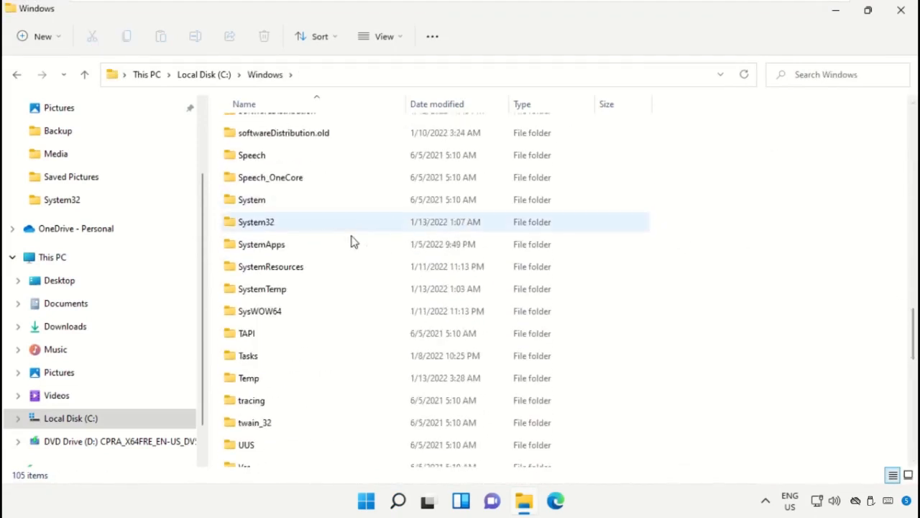
double_click(281, 250)
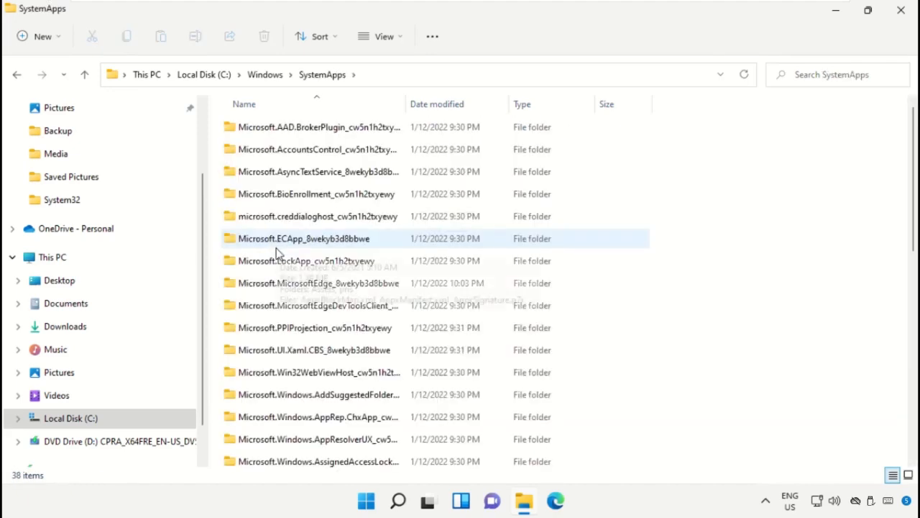
scroll(884, 253, down, 3)
scroll(835, 201, down, 3)
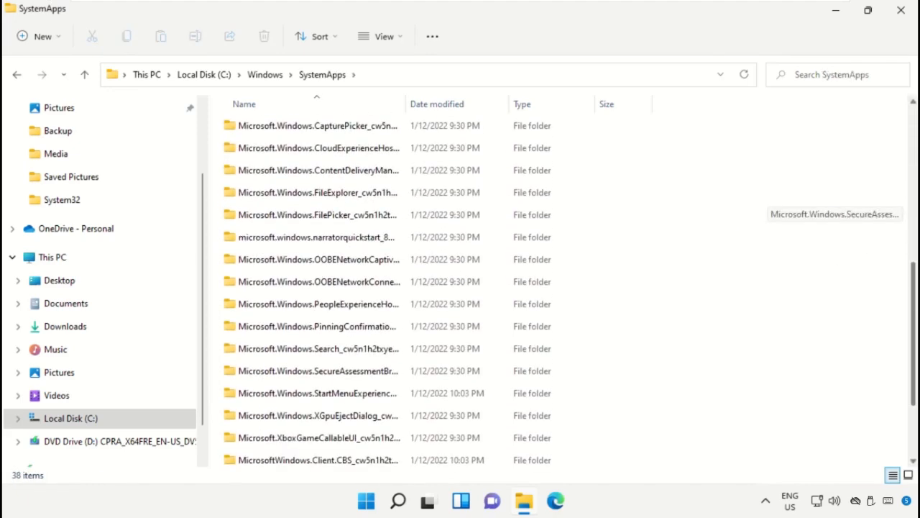
Widen the Name column and rename the Microsoft.Windows.Search_cw5n1h2txyewy folder to Microsoft.Windows.Search_cw5n1h2txyewy01, granting administrator permission
click(362, 351)
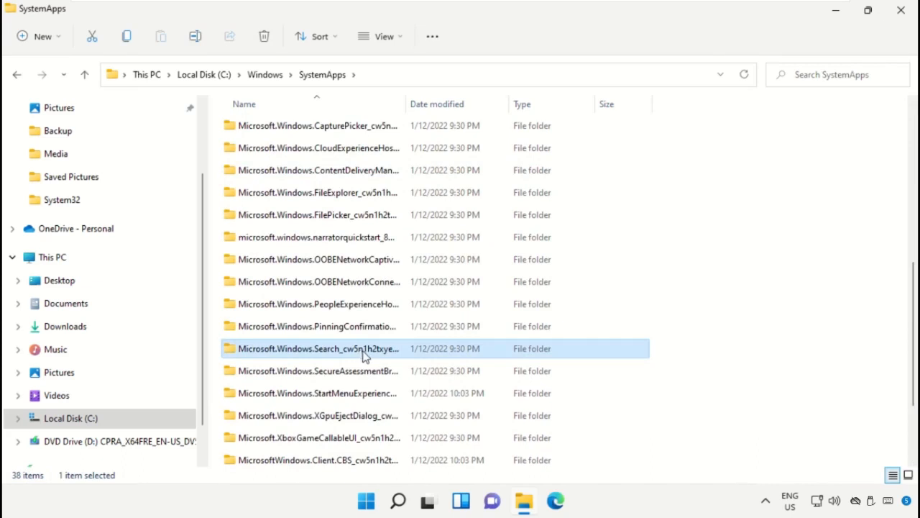
drag(406, 101, 505, 103)
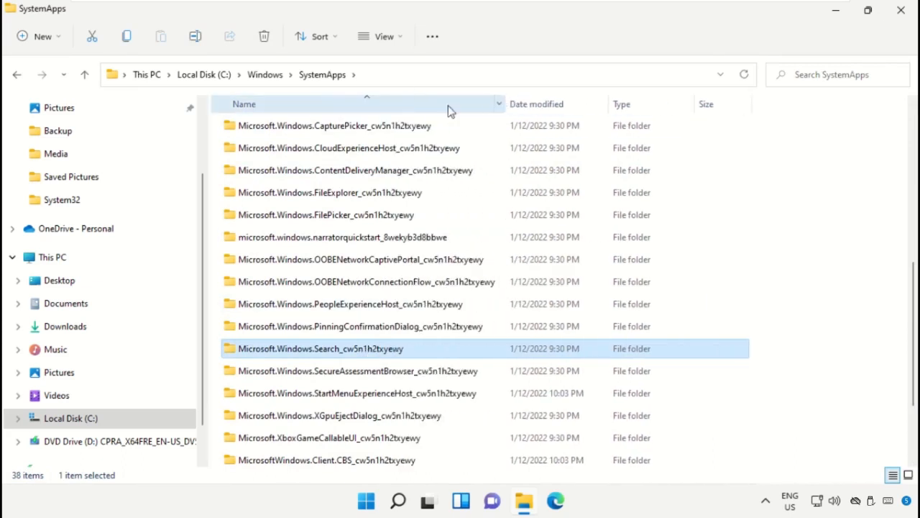
right_click(400, 353)
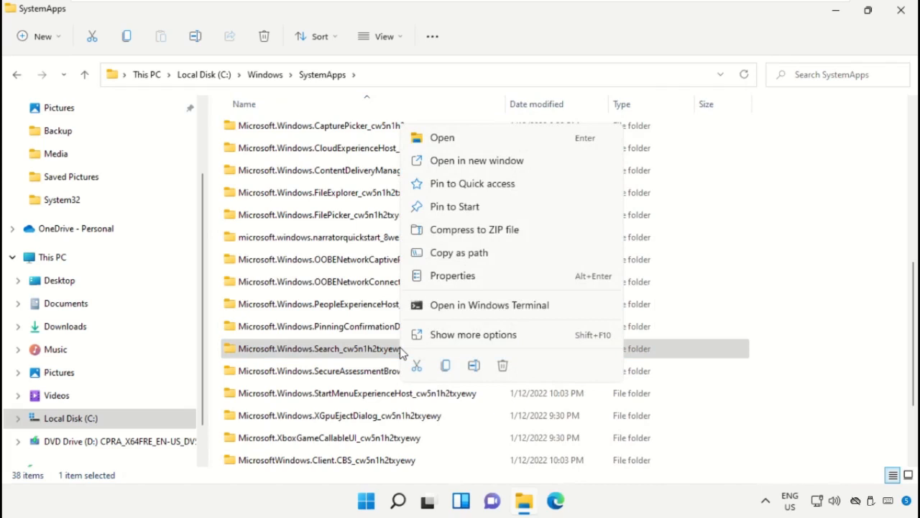
click(438, 336)
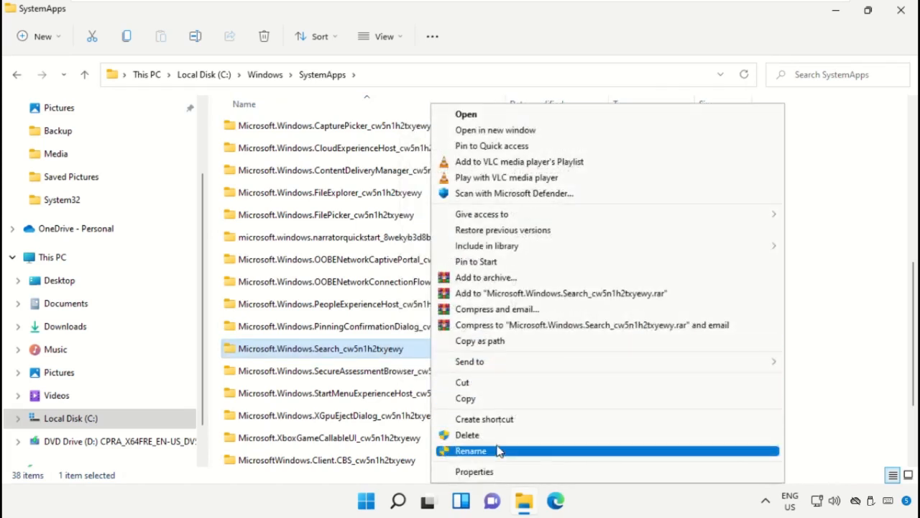
click(500, 451)
click(422, 349)
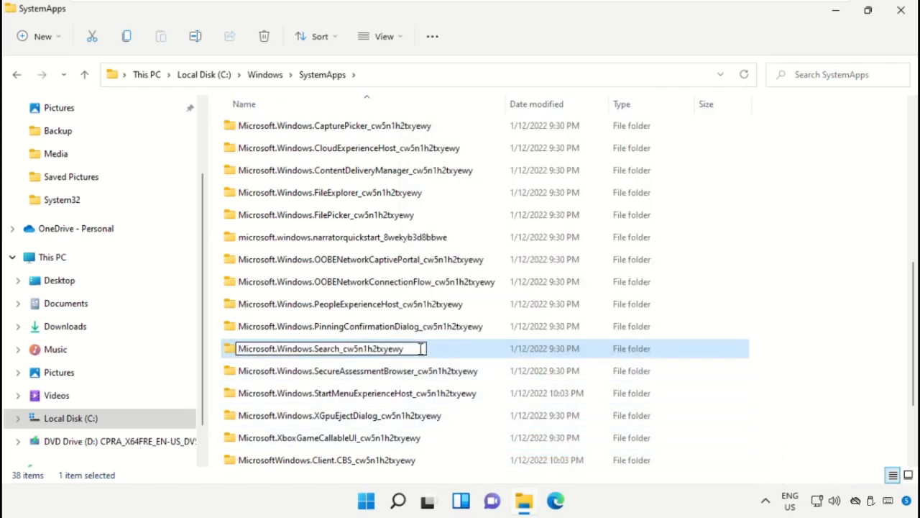
key(Return)
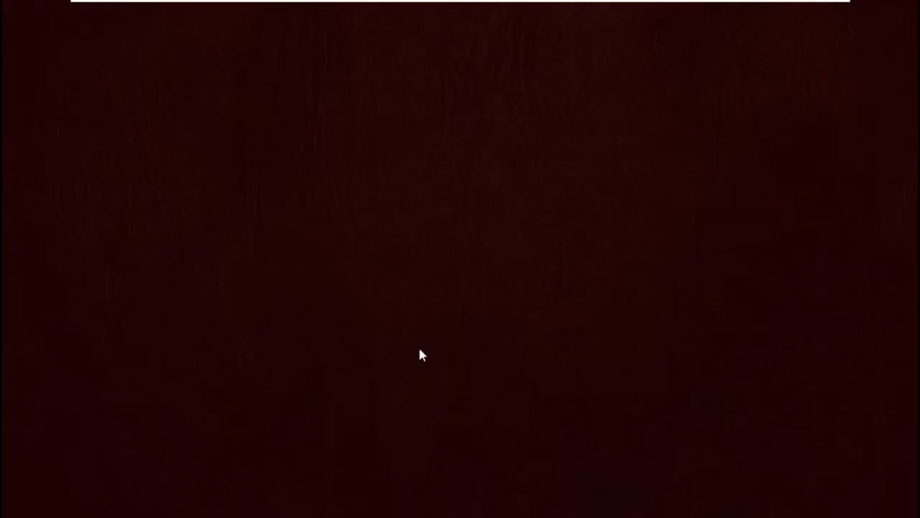
click(388, 360)
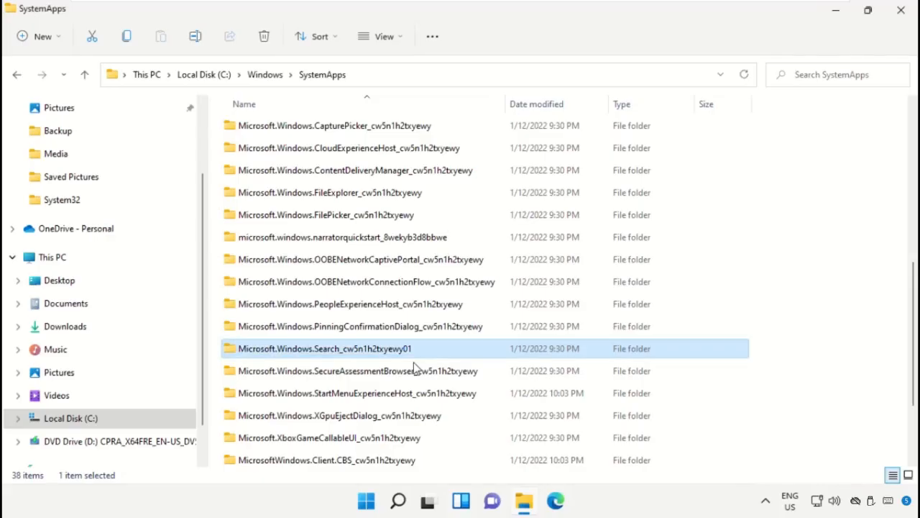
Open the Microsoft.Windows.Search_cw5n1h2txyewy01 folder and rename SearchApp.exe to SearchApp01.exe, granting administrator permission
double_click(422, 348)
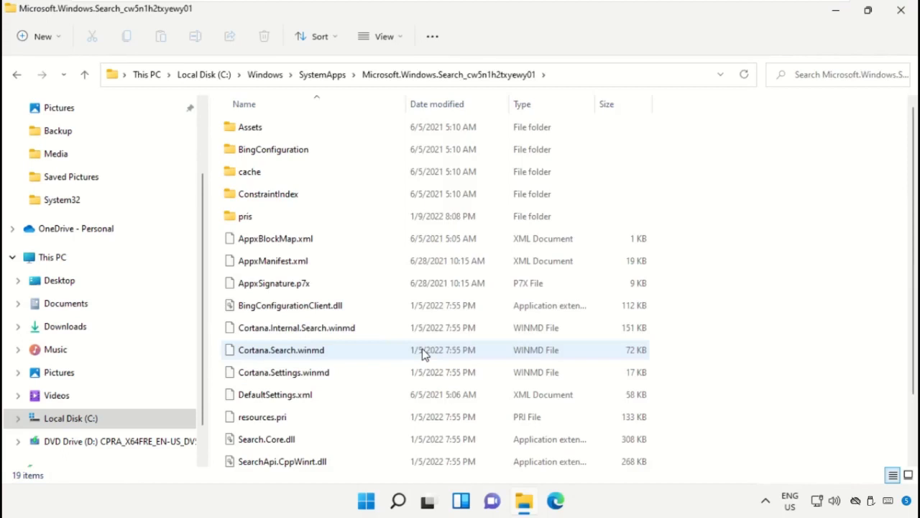
scroll(423, 351, down, 1)
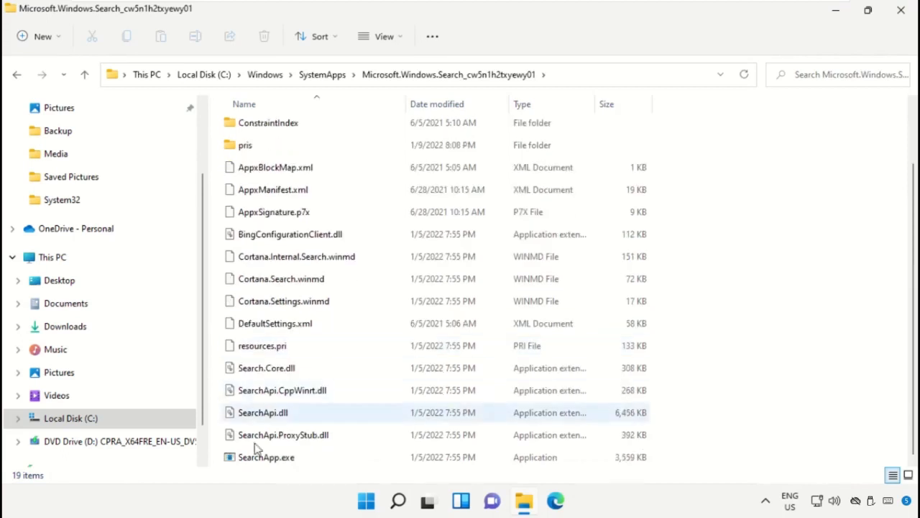
click(274, 461)
right_click(275, 462)
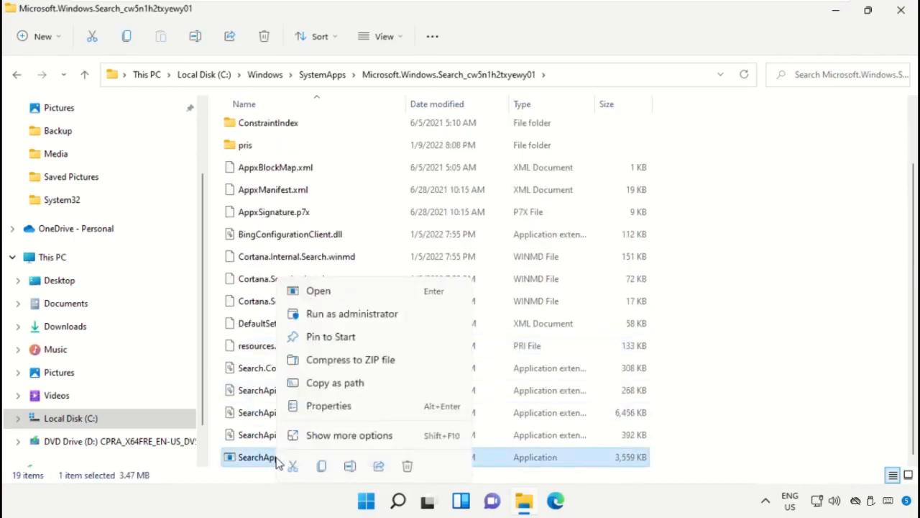
click(317, 434)
click(354, 403)
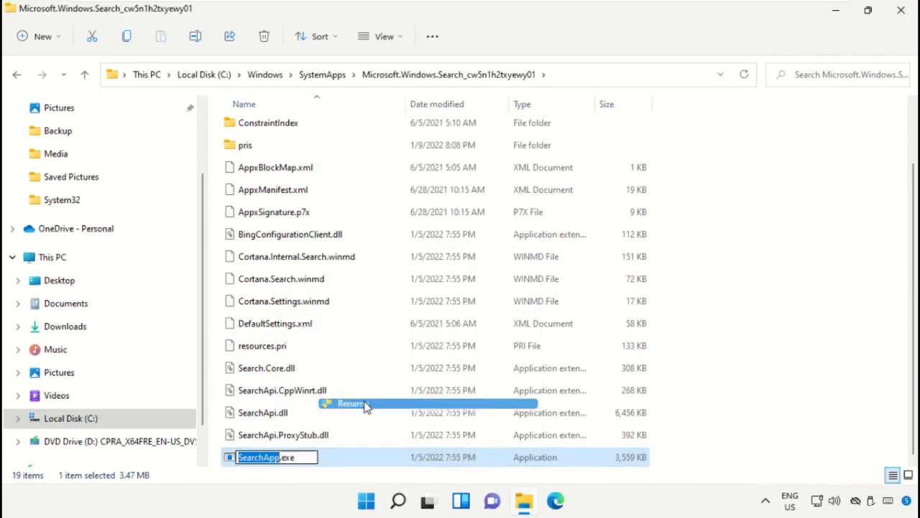
key(Right)
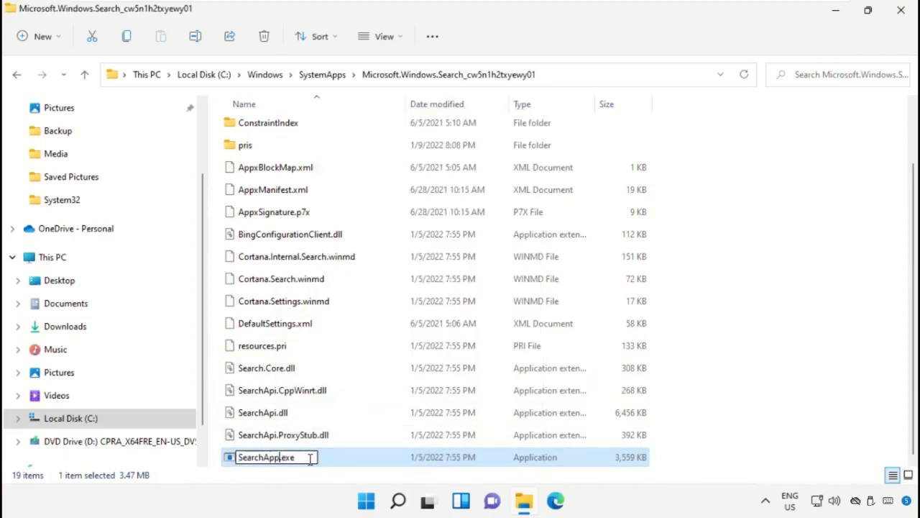
text(01)
key(Return)
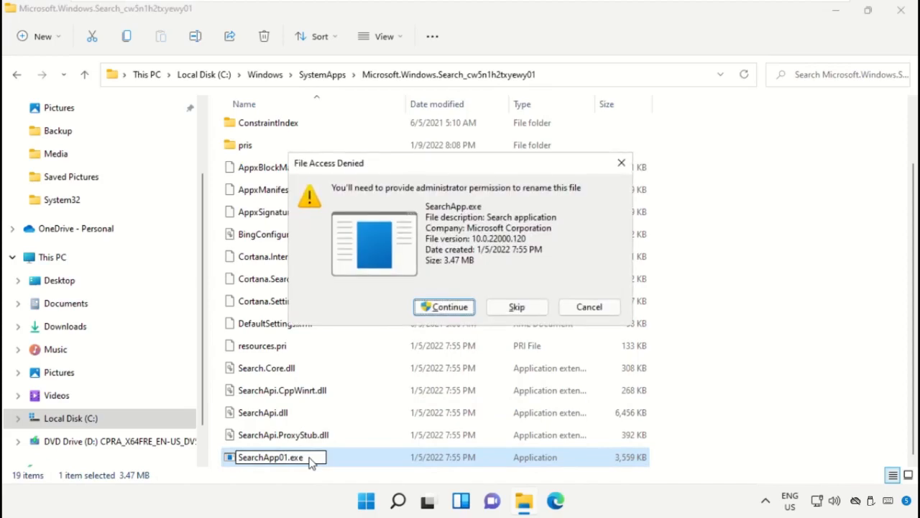
click(446, 307)
click(388, 361)
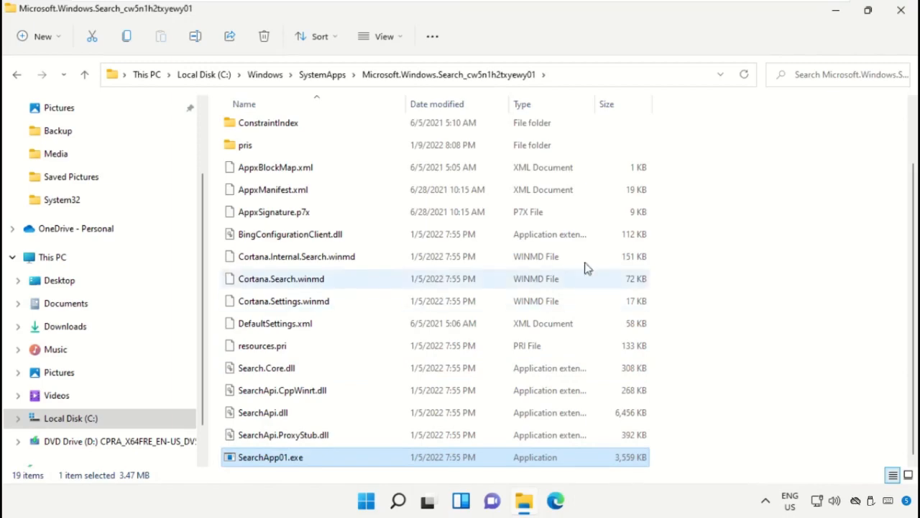
Close File Explorer, search Windows for "Registry editor", and open Registry Editor, allowing it to make changes to the device
click(903, 16)
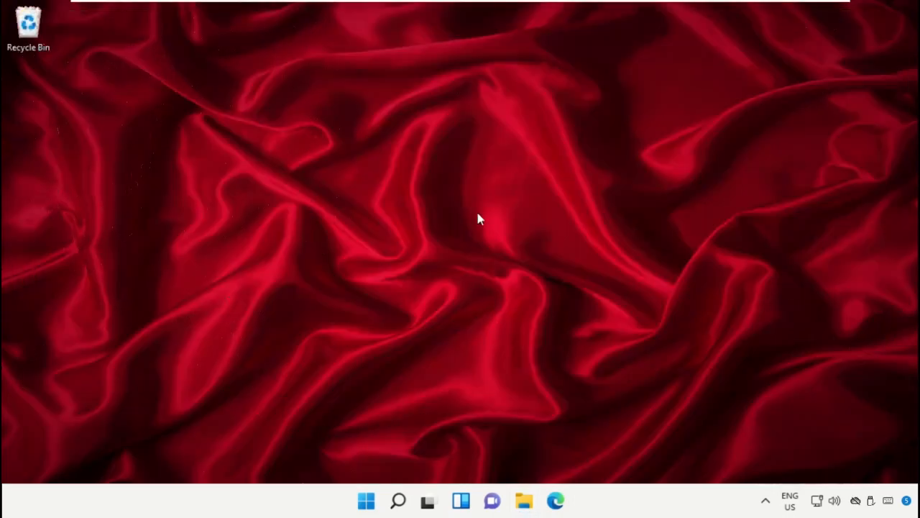
click(399, 502)
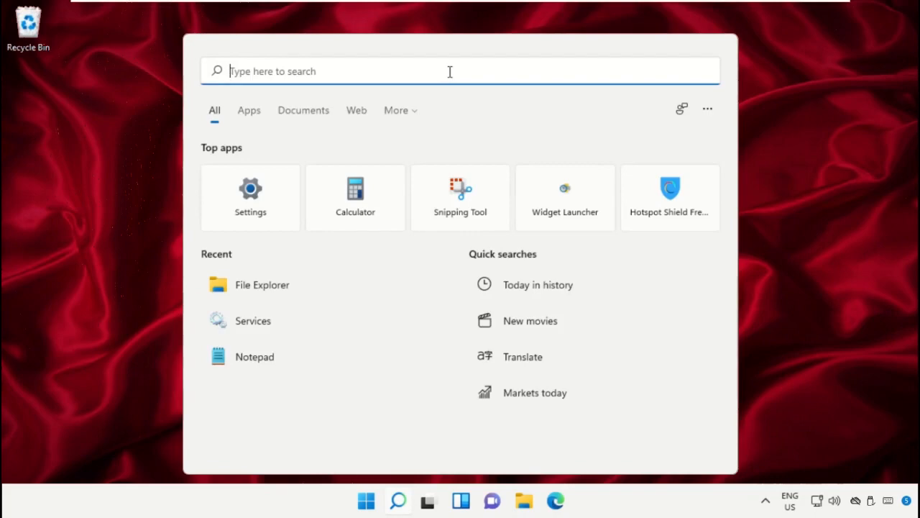
text(Registry editor)
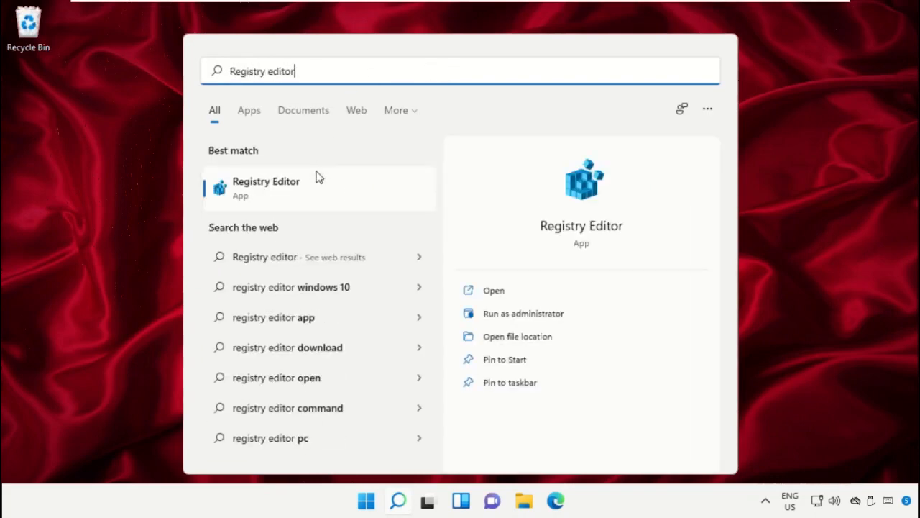
click(312, 198)
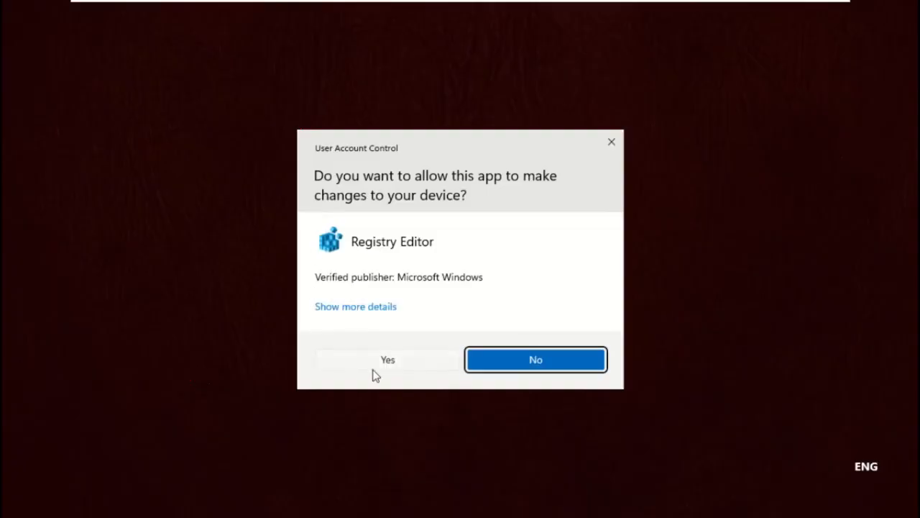
click(375, 366)
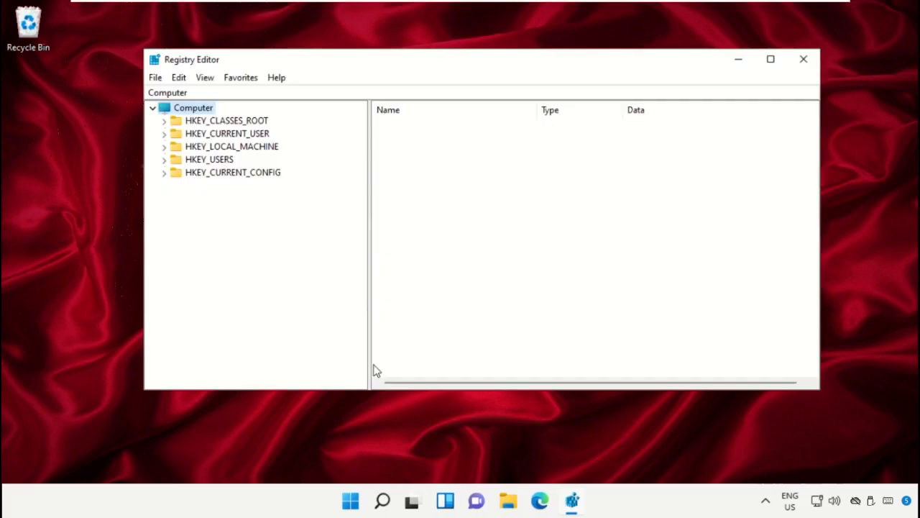
Expand HKEY_CURRENT_USER\Software\Microsoft in the registry tree and find its Windows key
click(243, 137)
double_click(179, 136)
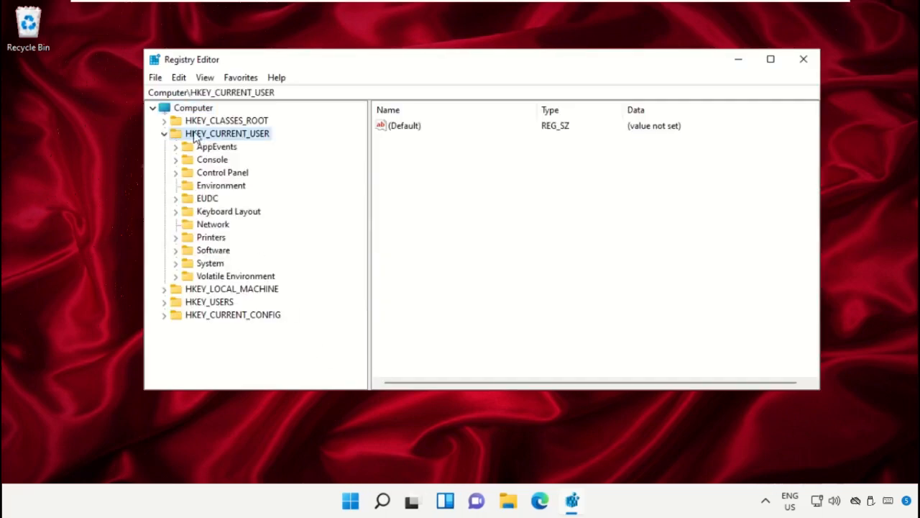
click(213, 248)
click(176, 251)
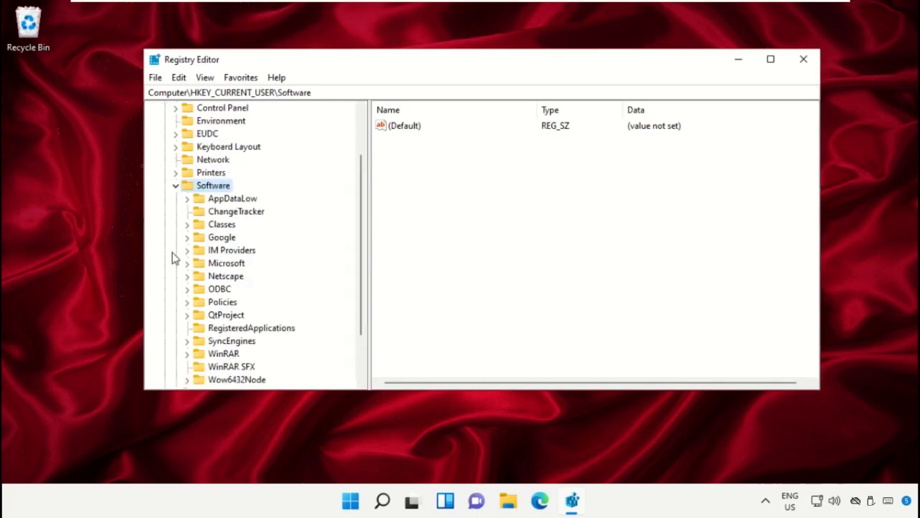
click(215, 266)
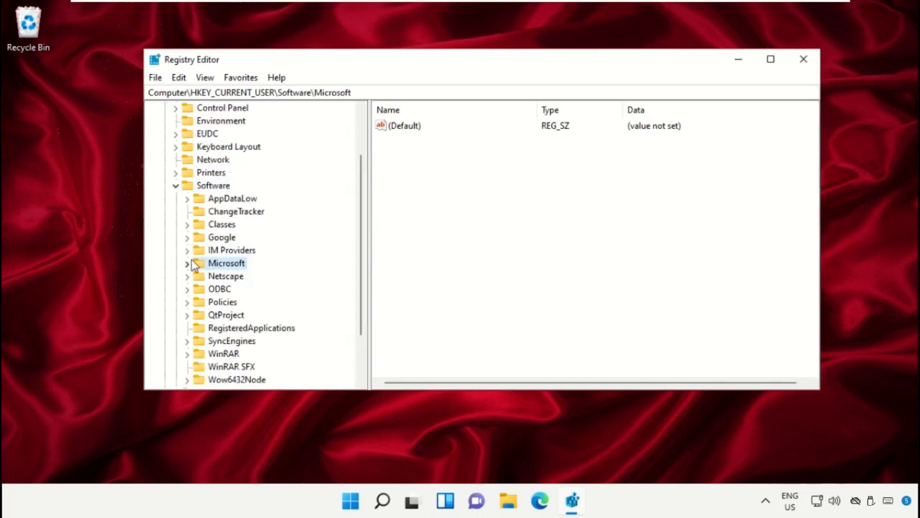
click(188, 263)
drag(362, 181, 361, 314)
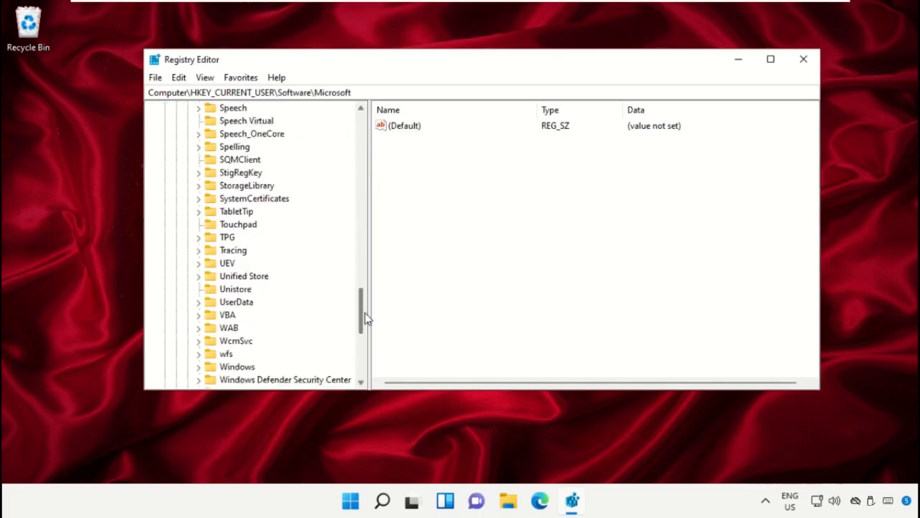
Expand the Windows key through CurrentVersion and Policies, and open the Explorer key
click(250, 253)
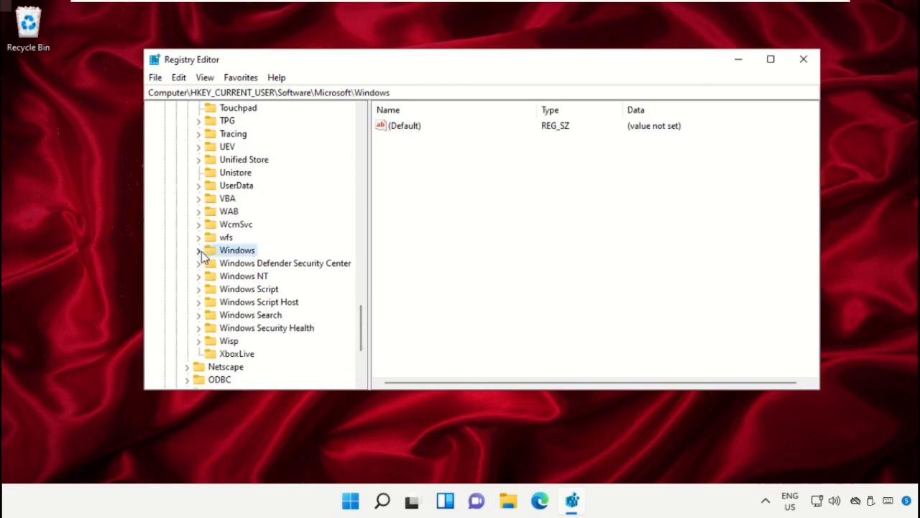
click(199, 250)
click(210, 277)
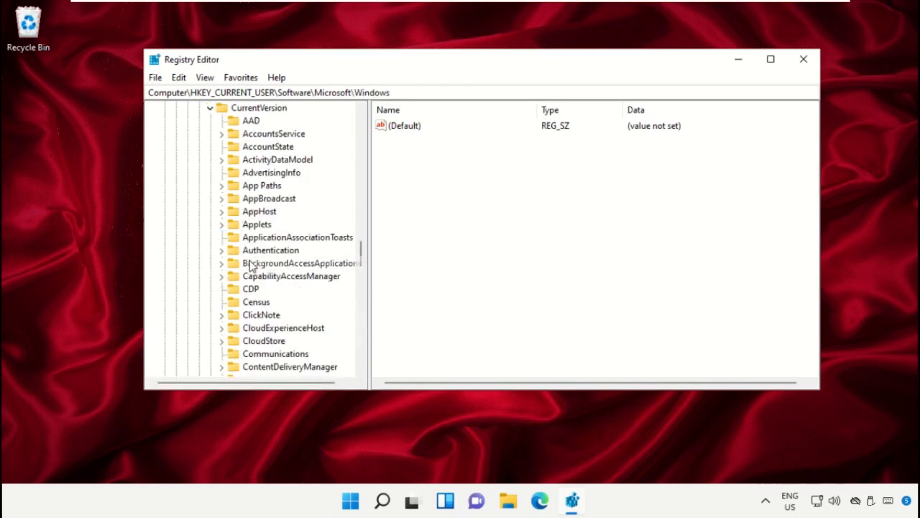
drag(360, 248, 358, 303)
click(257, 161)
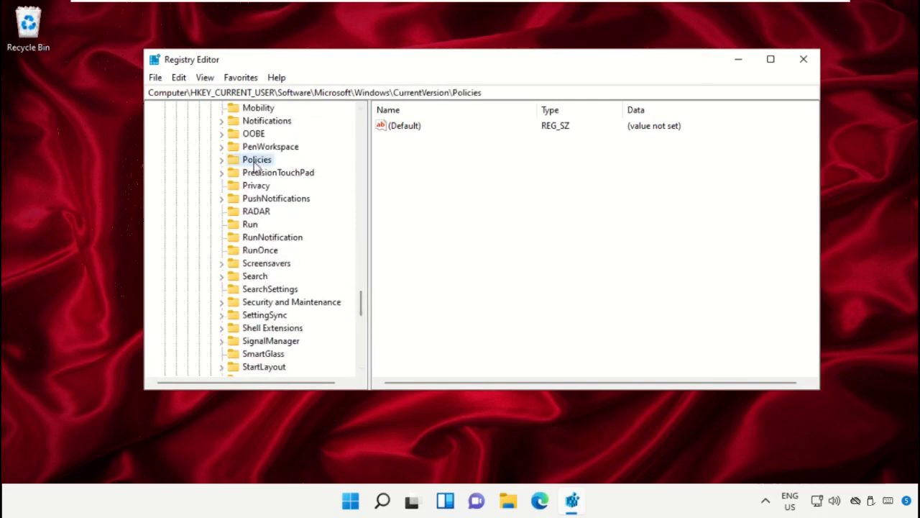
click(223, 160)
click(247, 176)
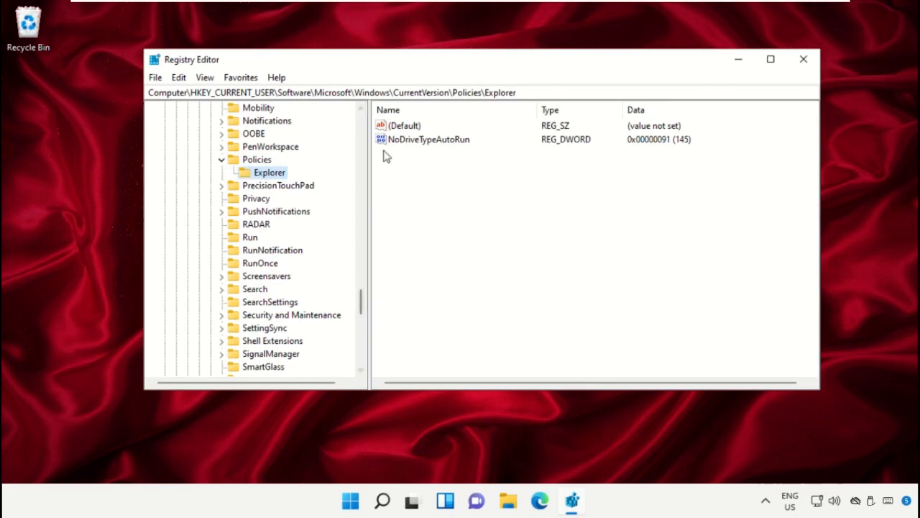
Create a DWORD (32-bit) value named DisableSearchBoxSuggetions in the Explorer key
right_click(479, 186)
mouse_move(520, 198)
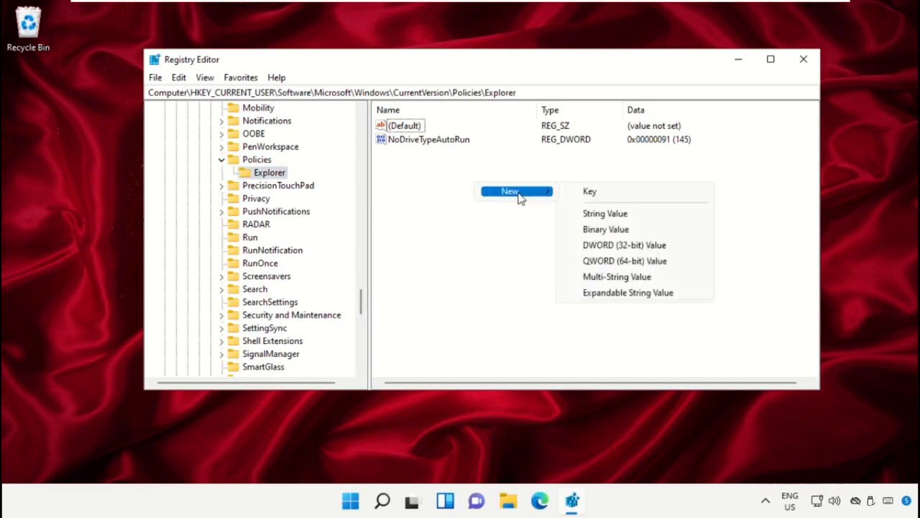
click(611, 246)
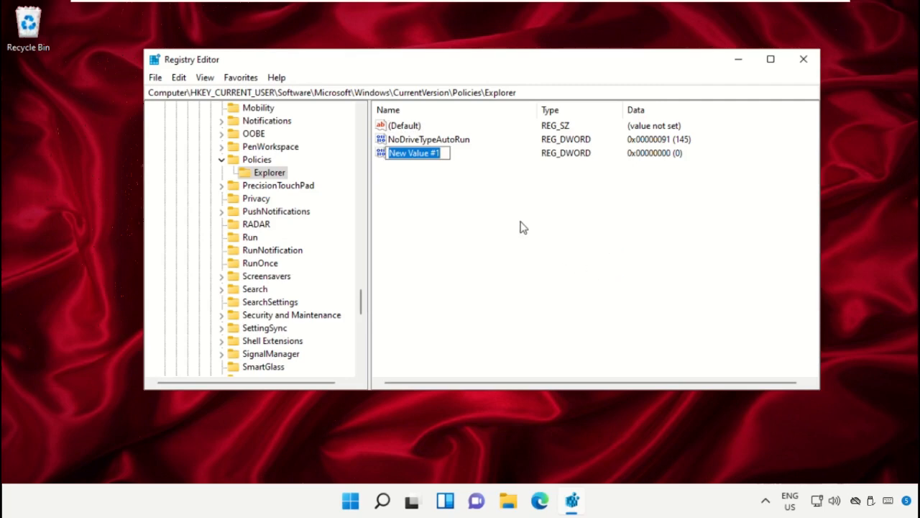
text(DisableSearchBoxSuggestions)
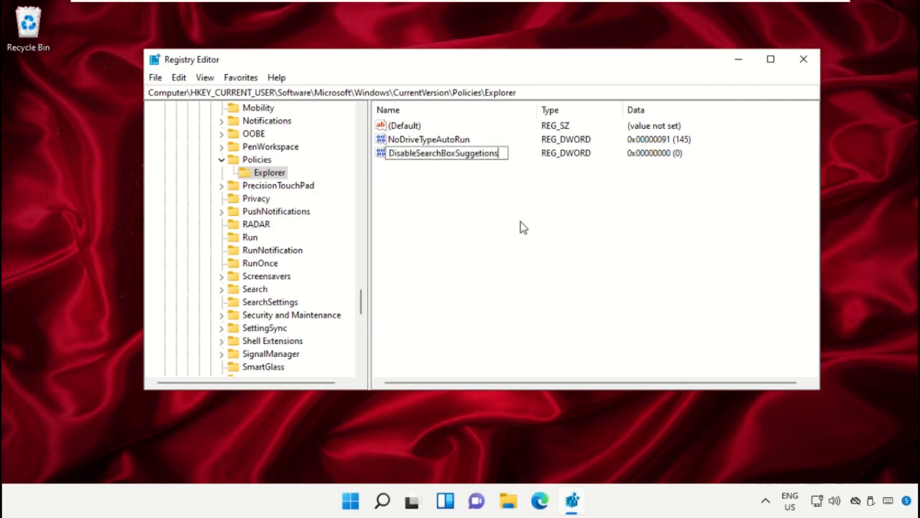
key(Return)
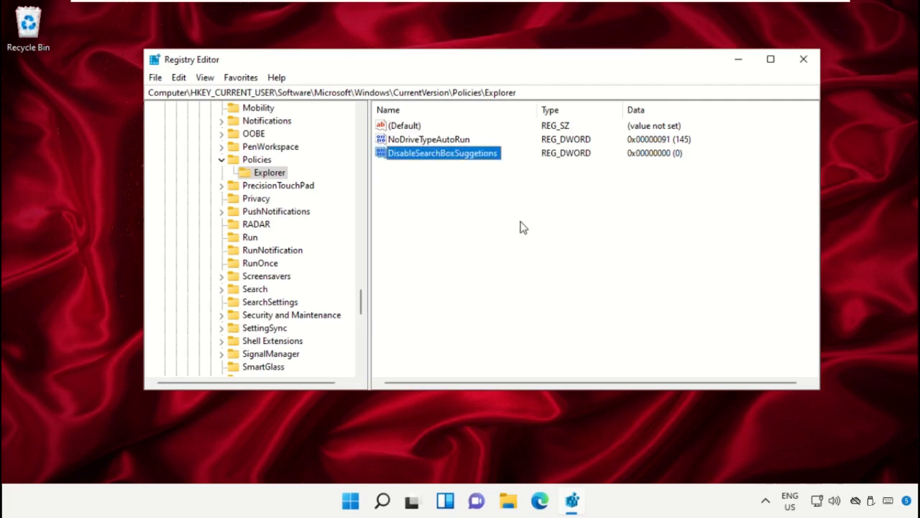
Set the value data of DisableSearchBoxSuggetions to 1 in hexadecimal base and close Registry Editor
right_click(452, 162)
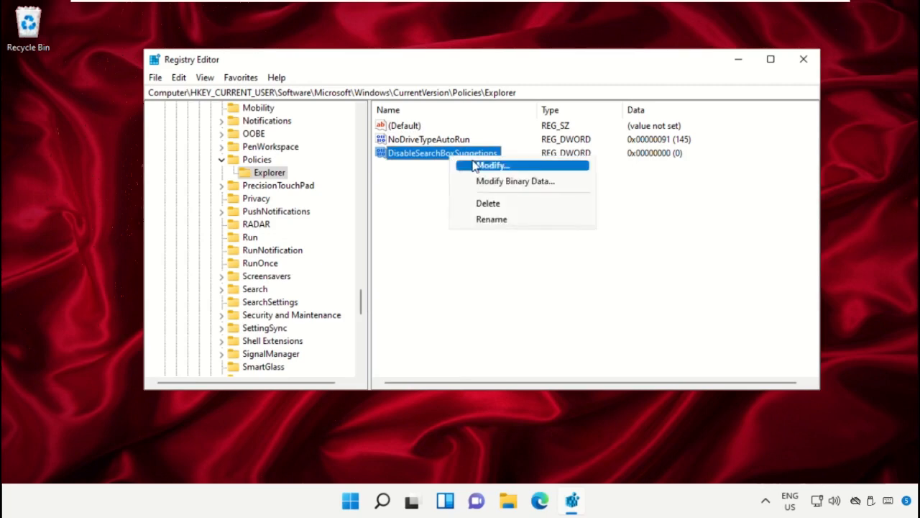
click(481, 165)
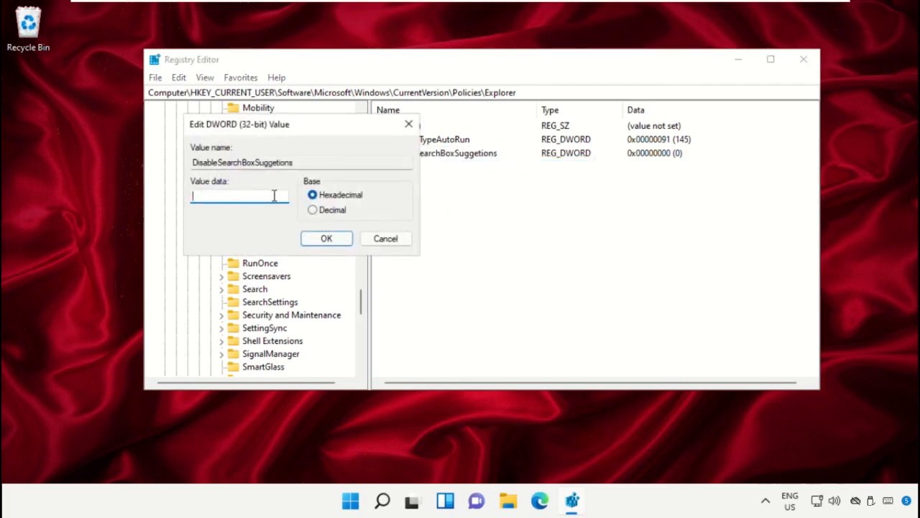
click(326, 245)
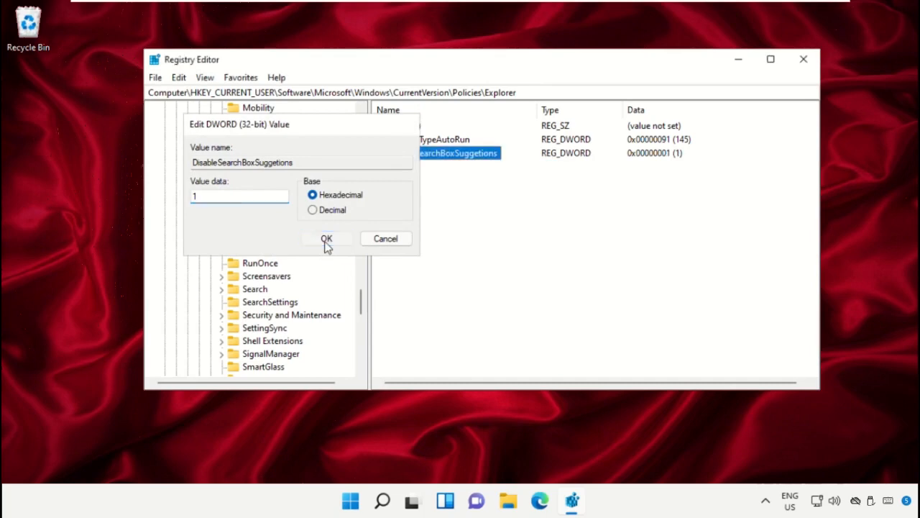
click(555, 253)
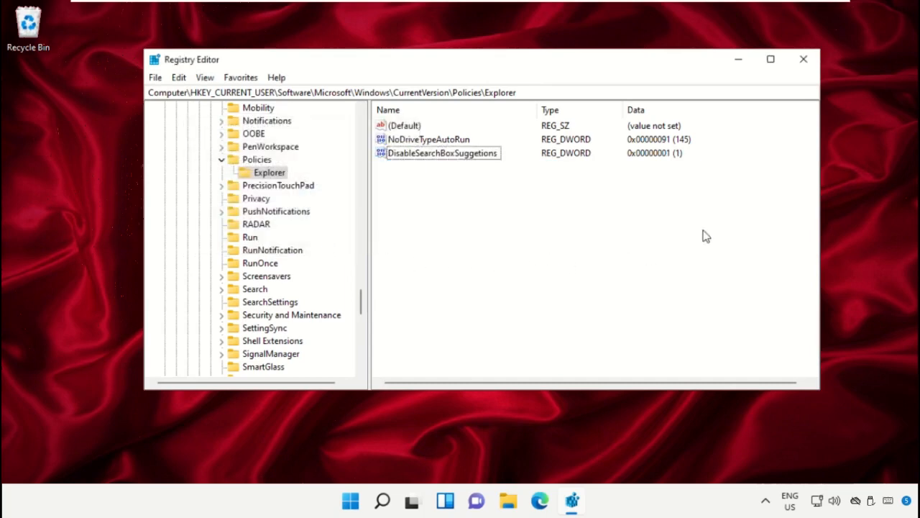
click(803, 59)
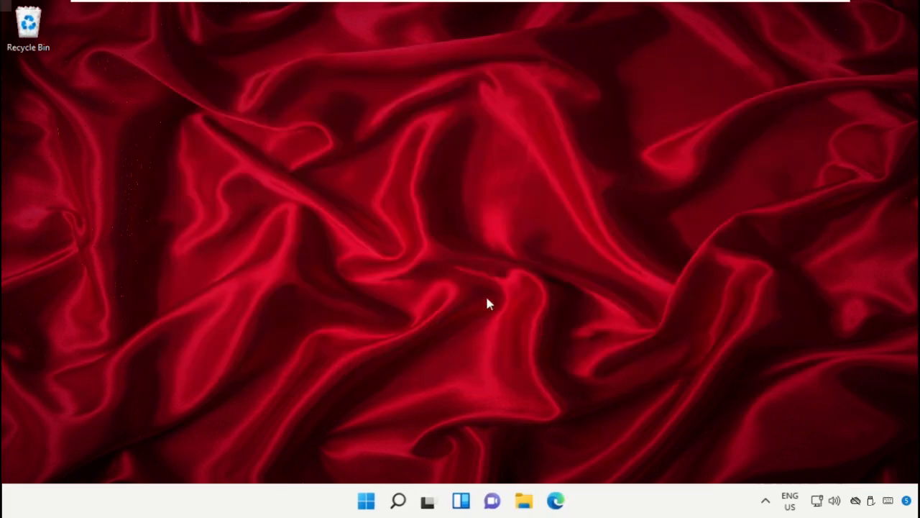
Open the Windows power options
click(368, 503)
click(638, 451)
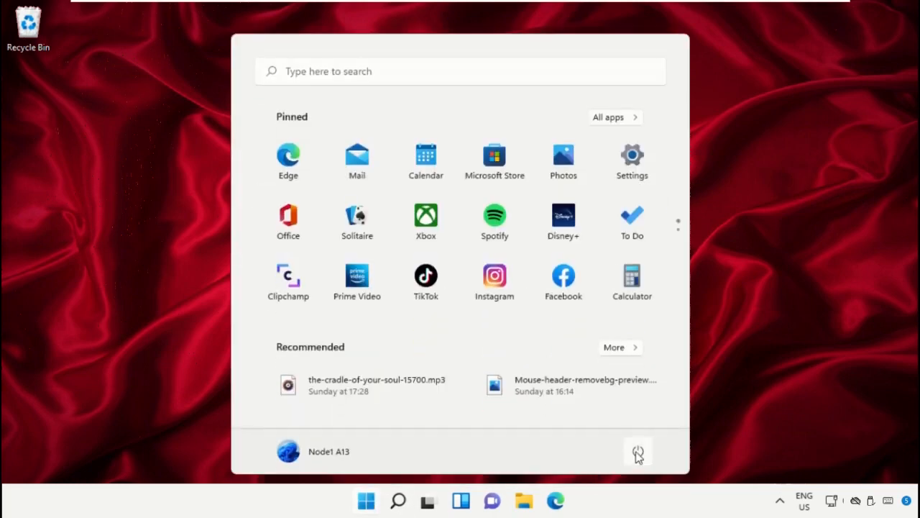
click(640, 452)
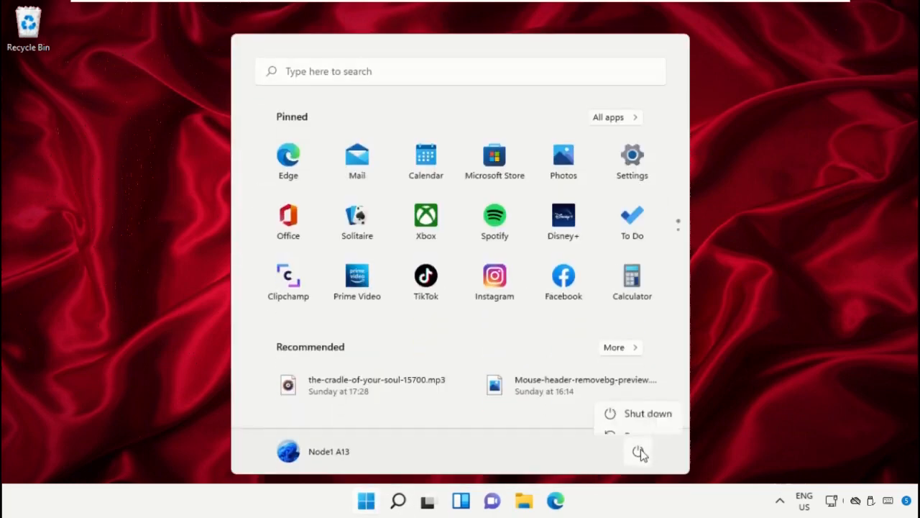